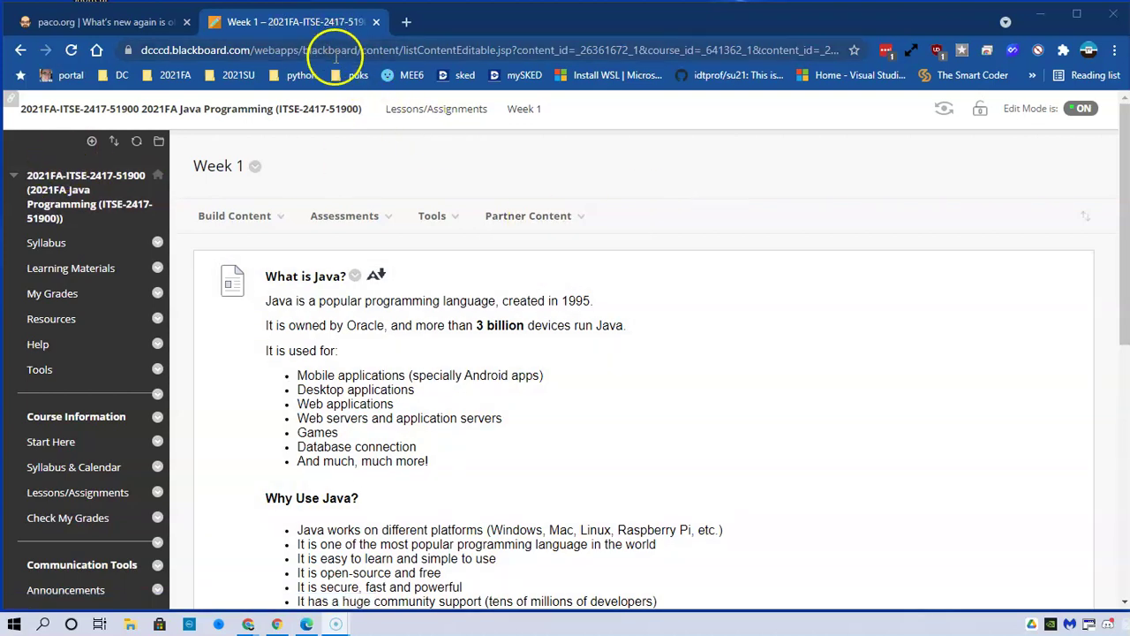
Step: Launch Command Prompt through a 'cm' Start search and focus its console at the home prompt
left_click(234, 216)
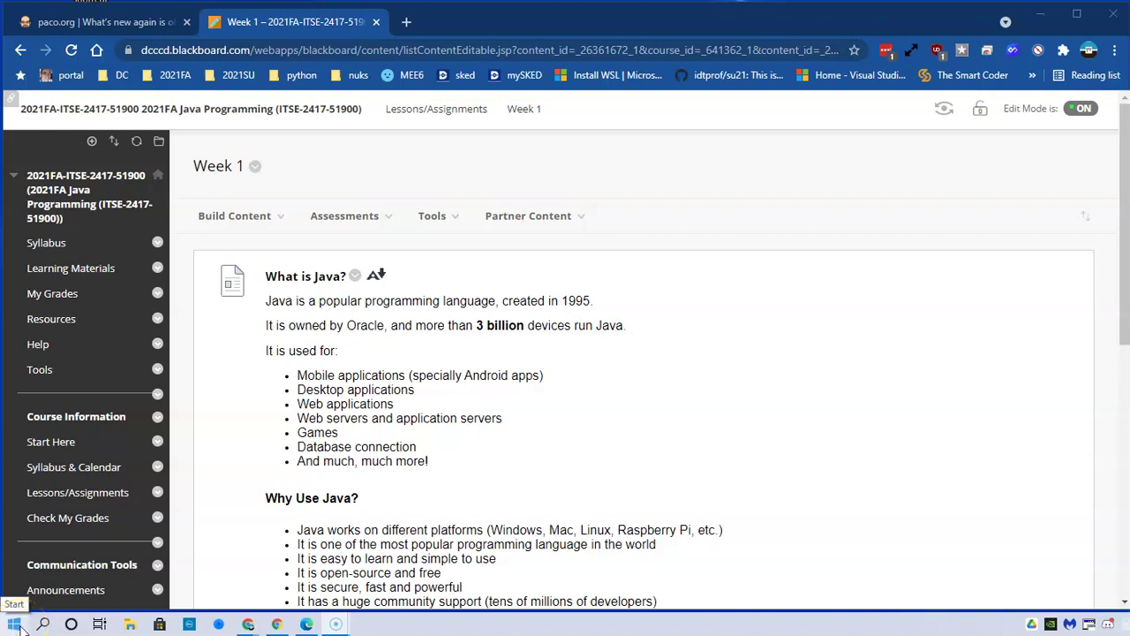
left_click(14, 623)
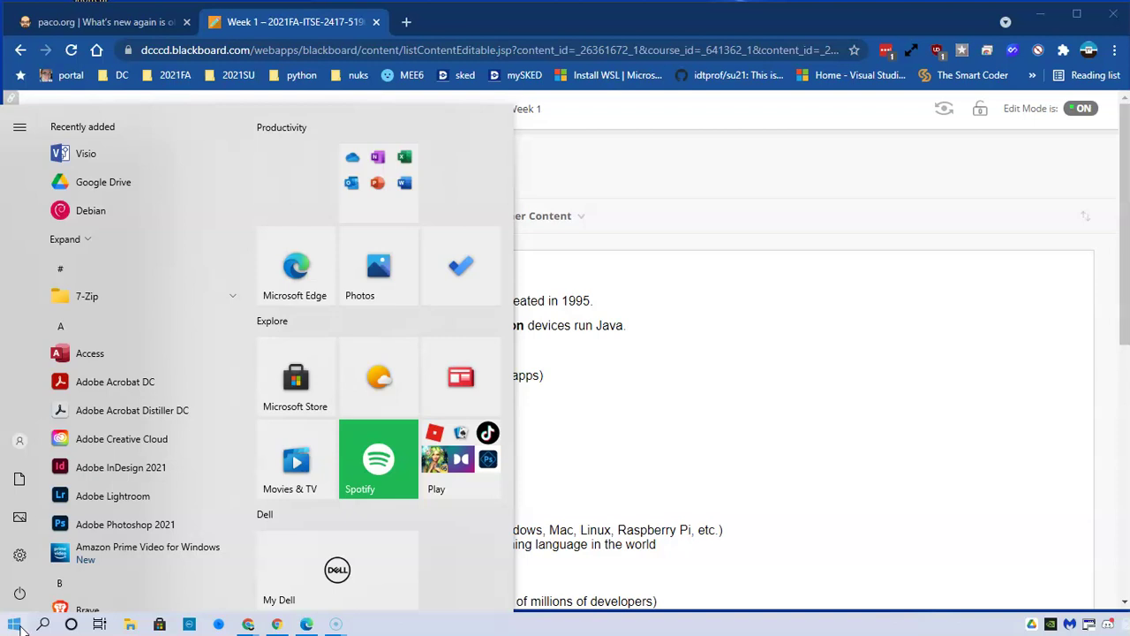
type("cm")
key("Return")
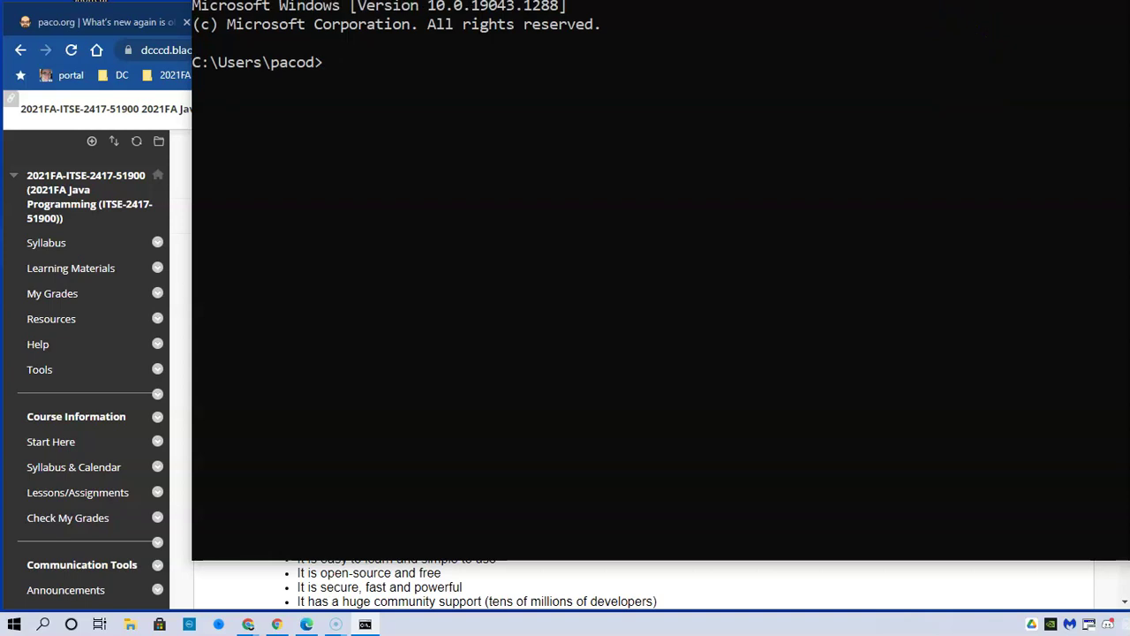
left_click_drag(894, 0, 734, 37)
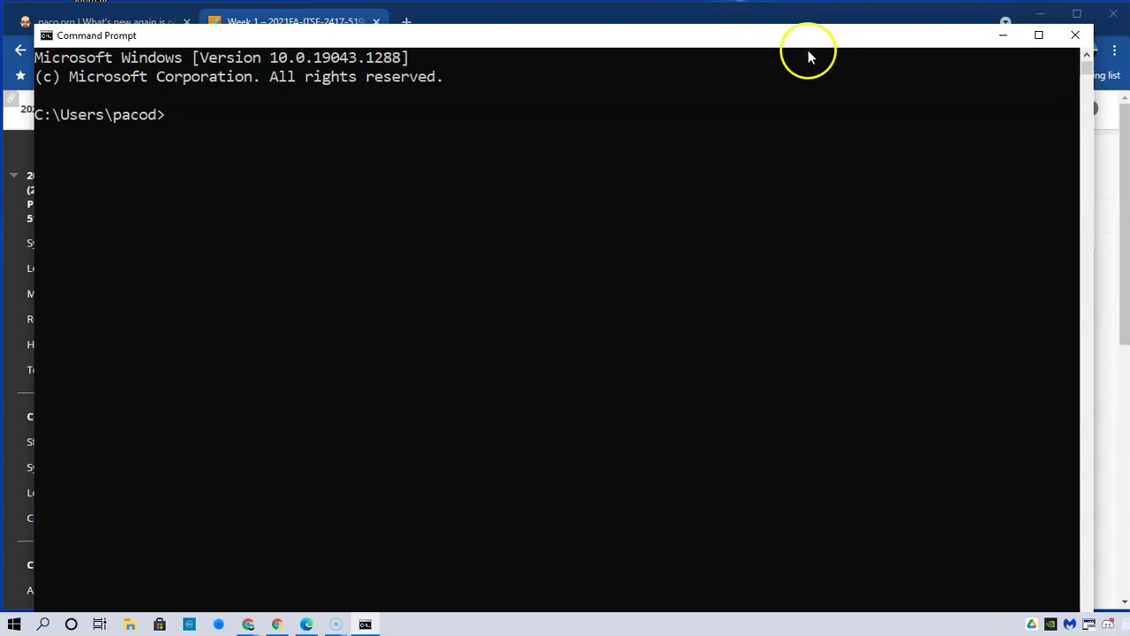
left_click(274, 156)
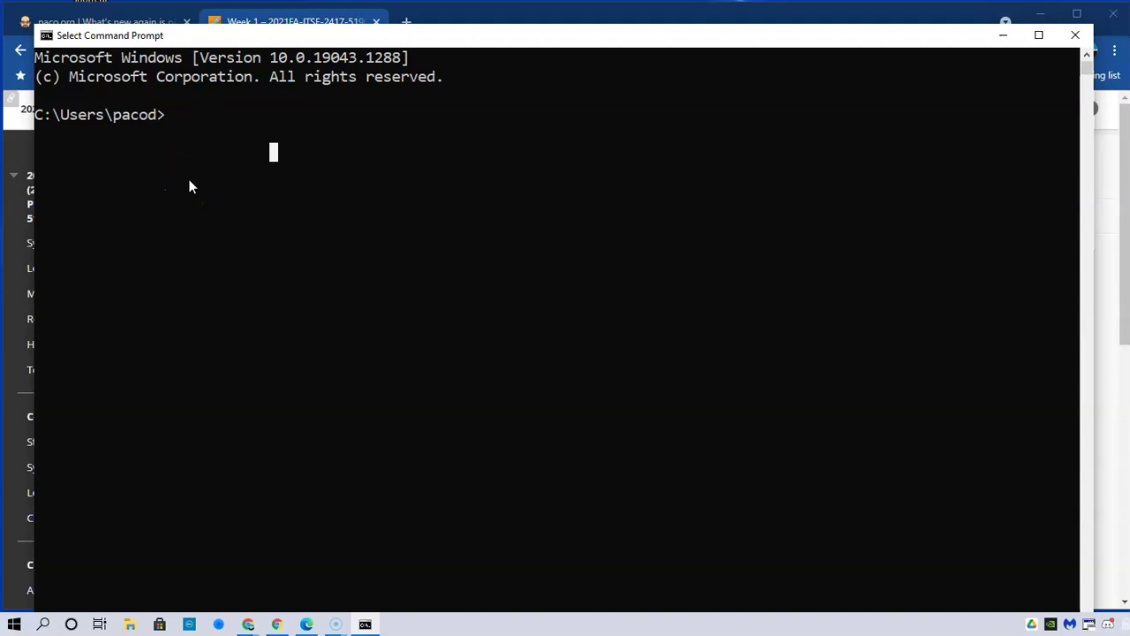
Step: List the home folder contents with dir and resize the console window
type("dir")
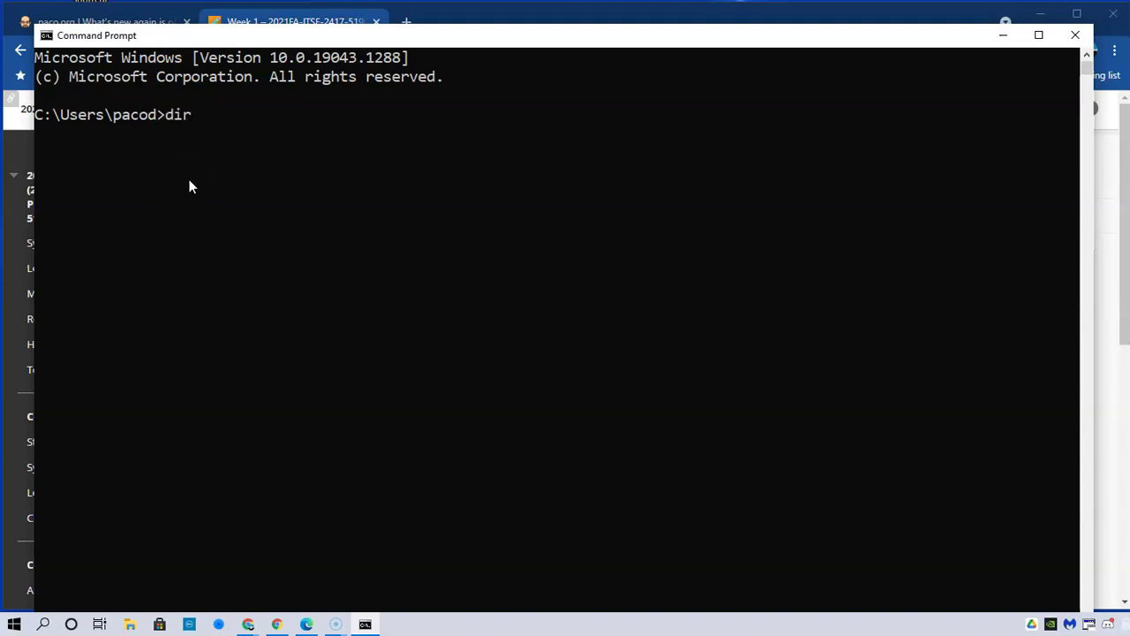
key("Return")
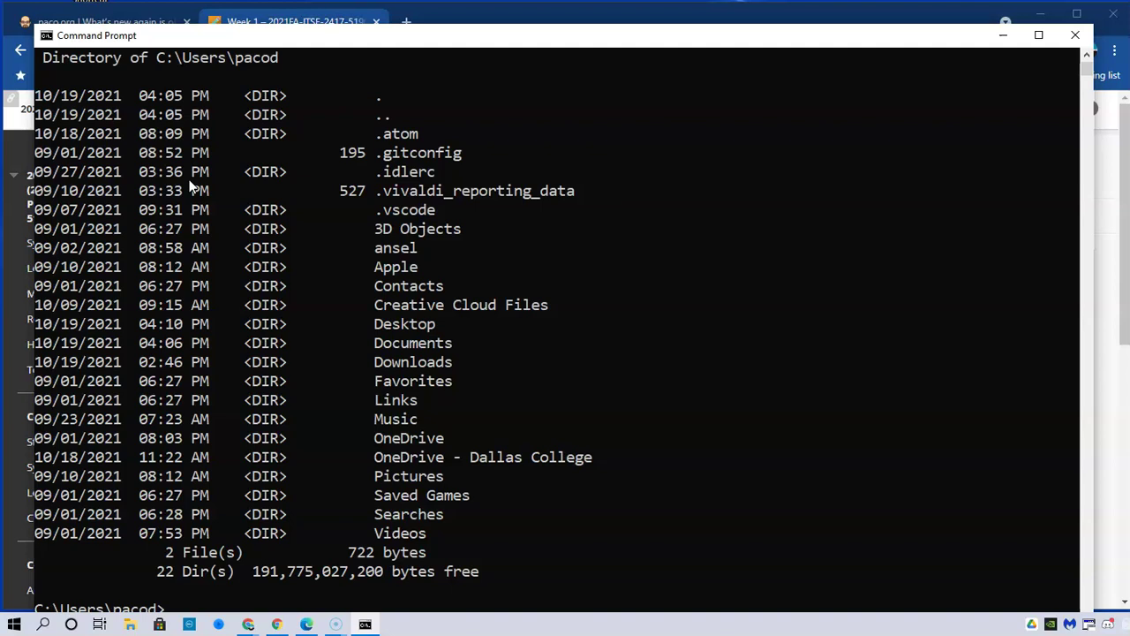
scroll(632, 201, "down", 3)
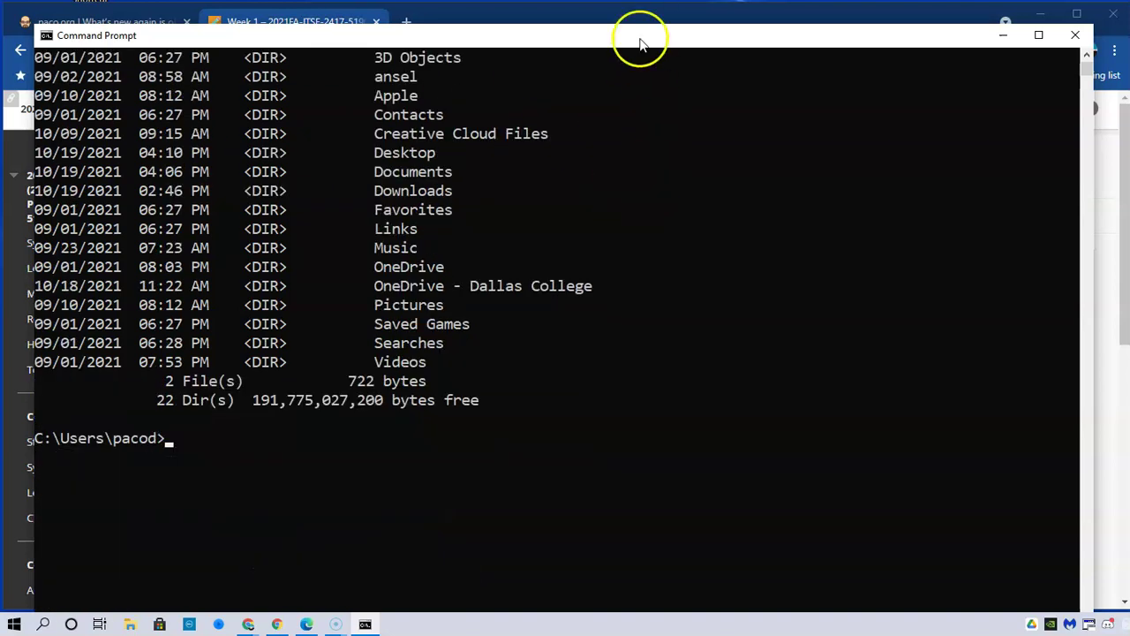
mouse_move(641, 44)
left_mouse_down()
mouse_move(641, 20)
mouse_move(653, 42)
mouse_move(675, 37)
mouse_move(633, 48)
left_mouse_up()
left_click(385, 386)
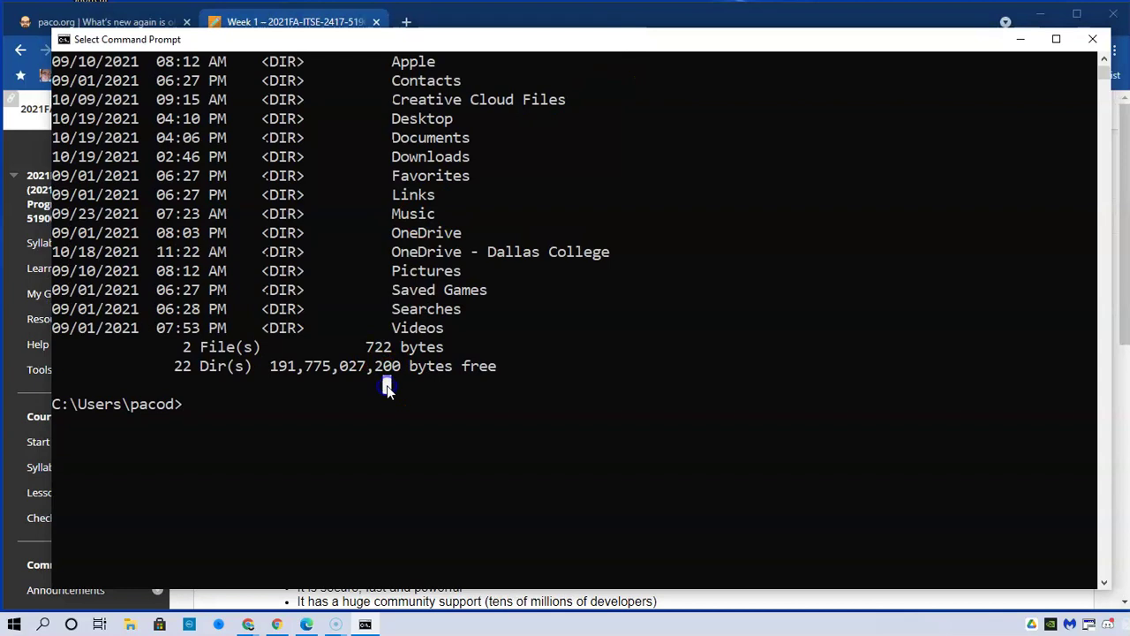
Step: Run java and then the compiler command, confirming neither is recognized
type("java")
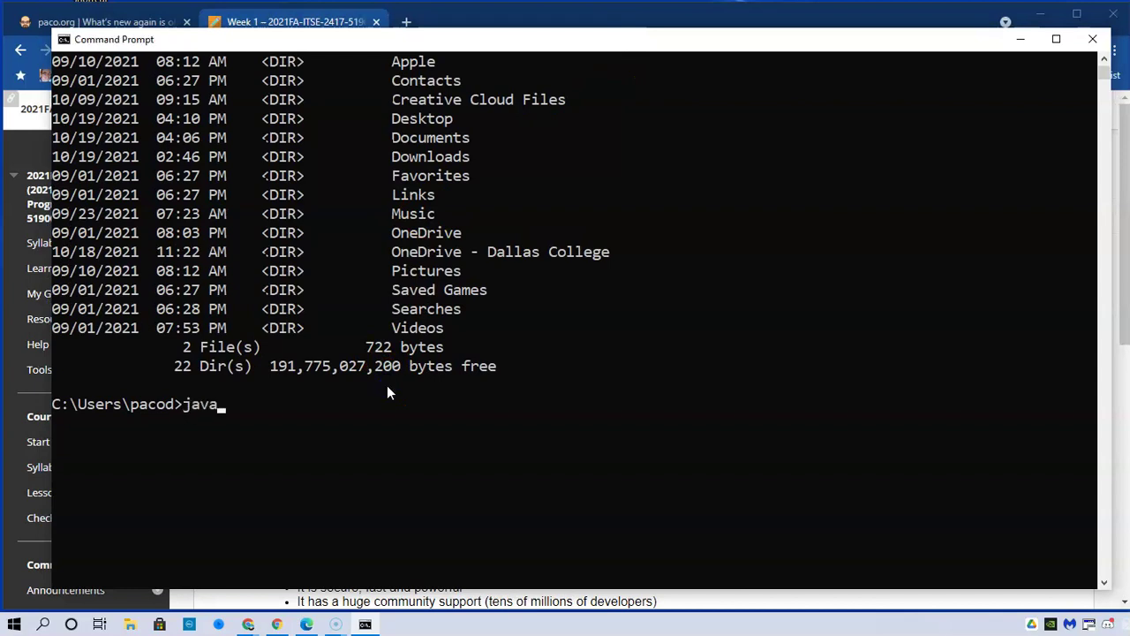
key("Return")
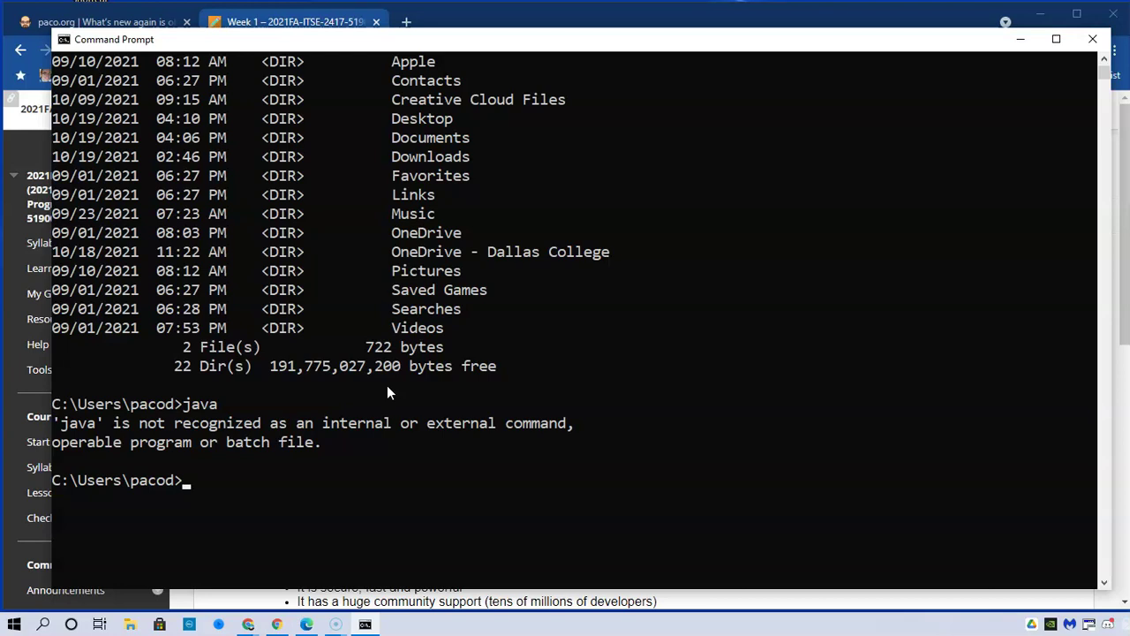
type("javax")
key("Return")
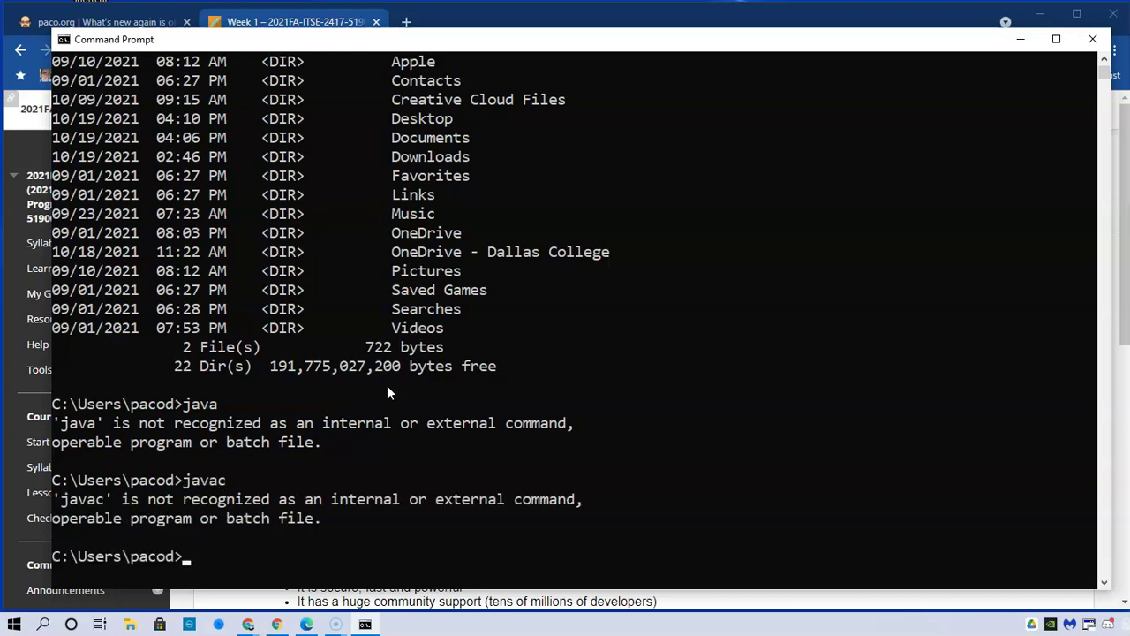
Step: Copy the 'java -version' command from the Install Java instructions on the Week 1 course page
left_click(854, 10)
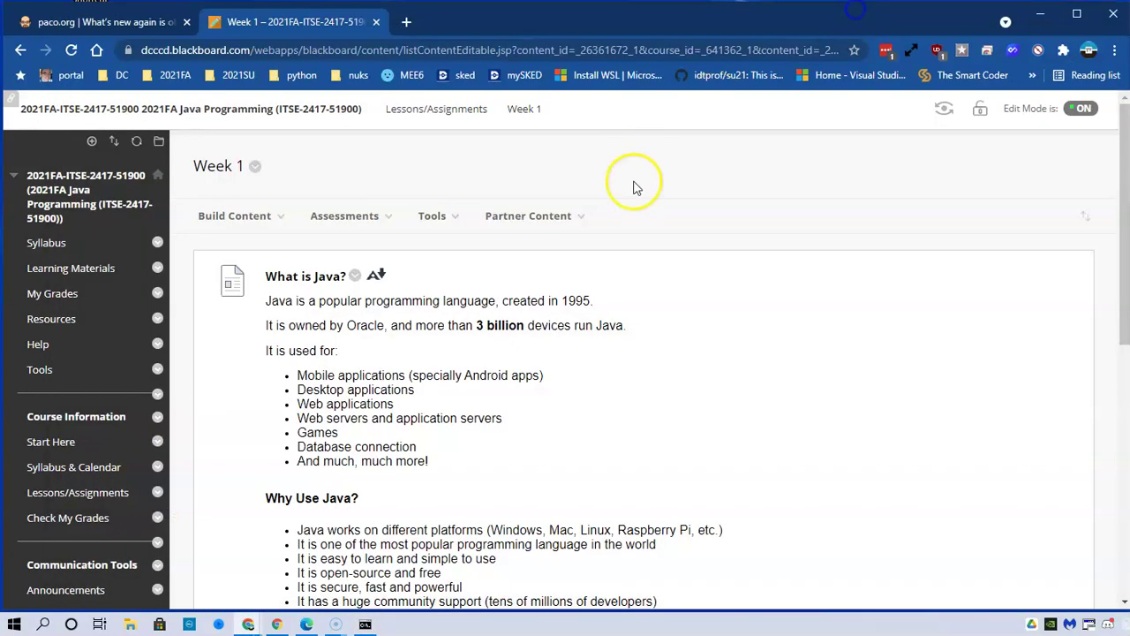
scroll(635, 318, "down", 6)
scroll(630, 360, "up", 1)
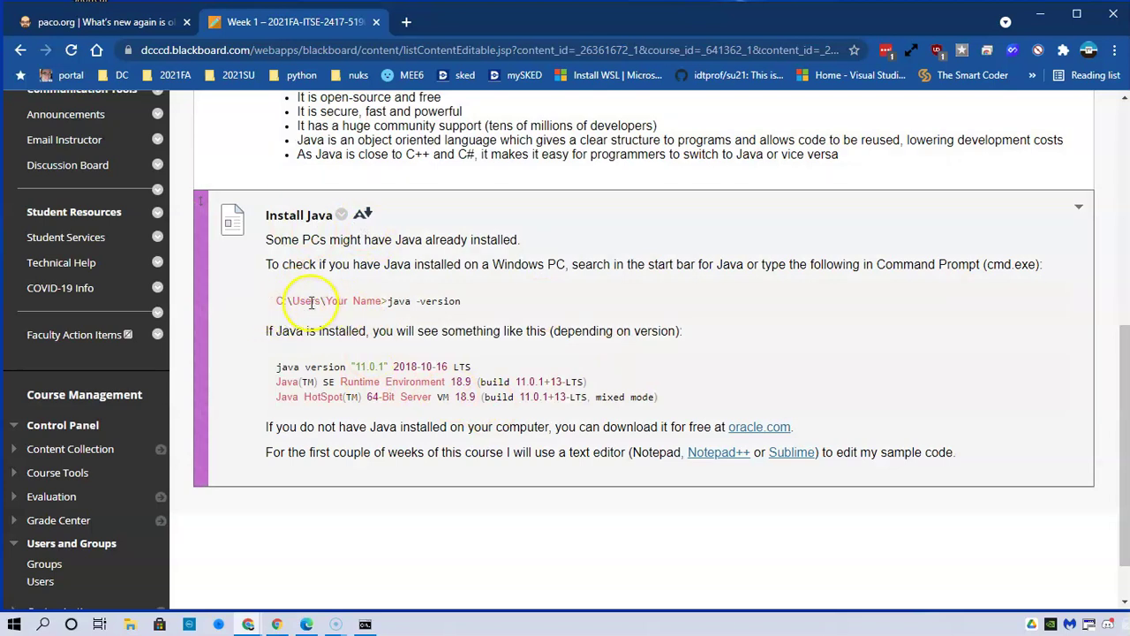
left_click_drag(326, 301, 369, 306)
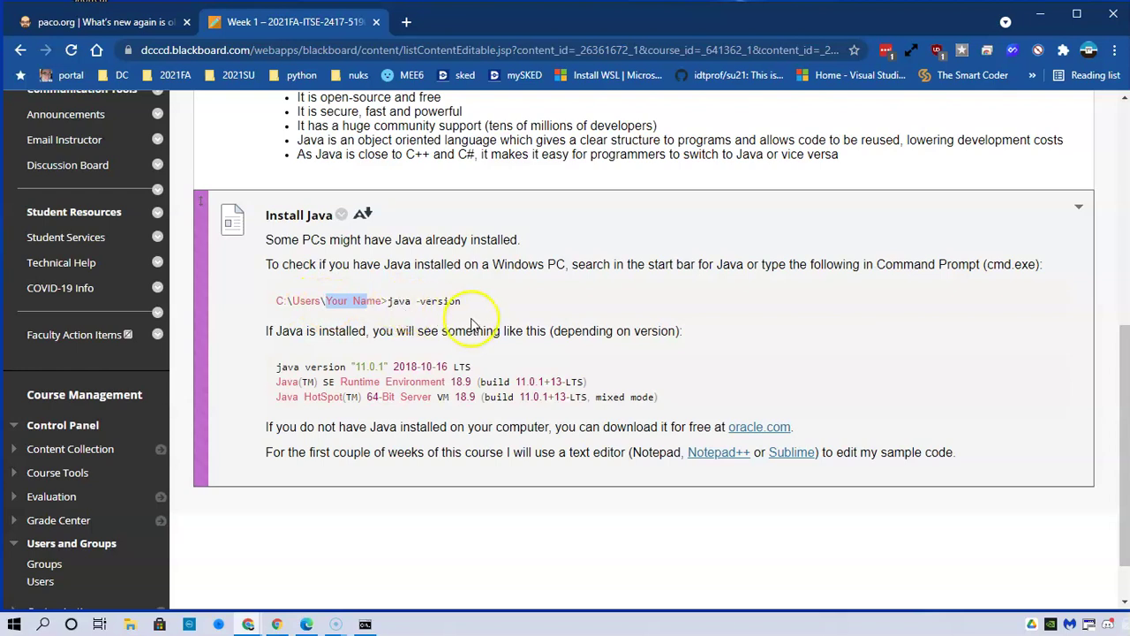
left_click_drag(464, 302, 397, 298)
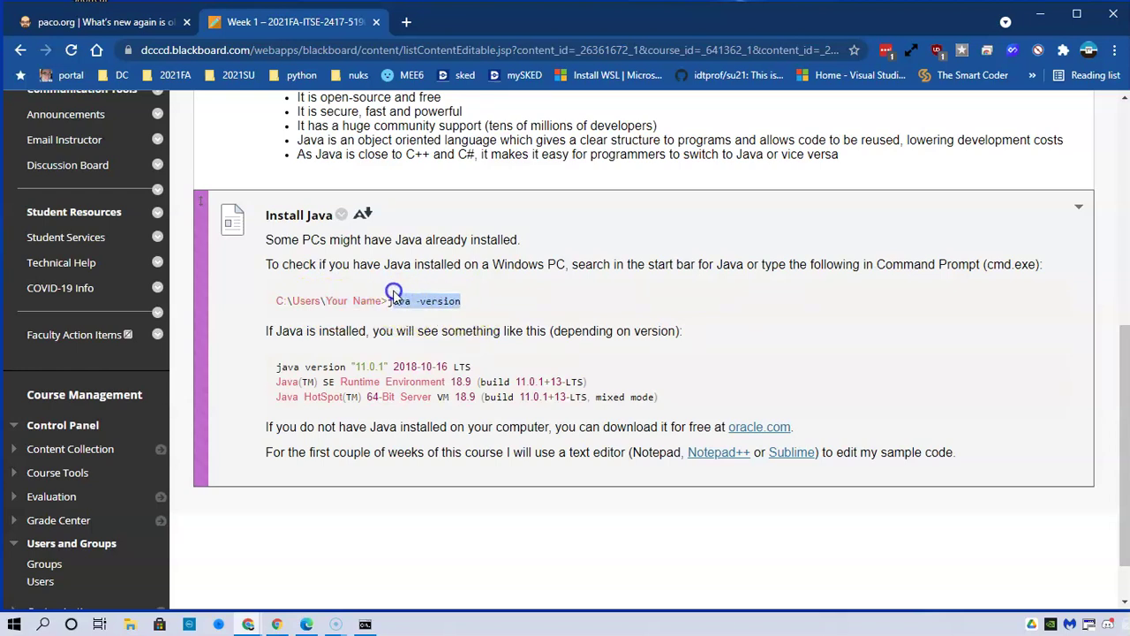
right_click(452, 302)
left_click(482, 313)
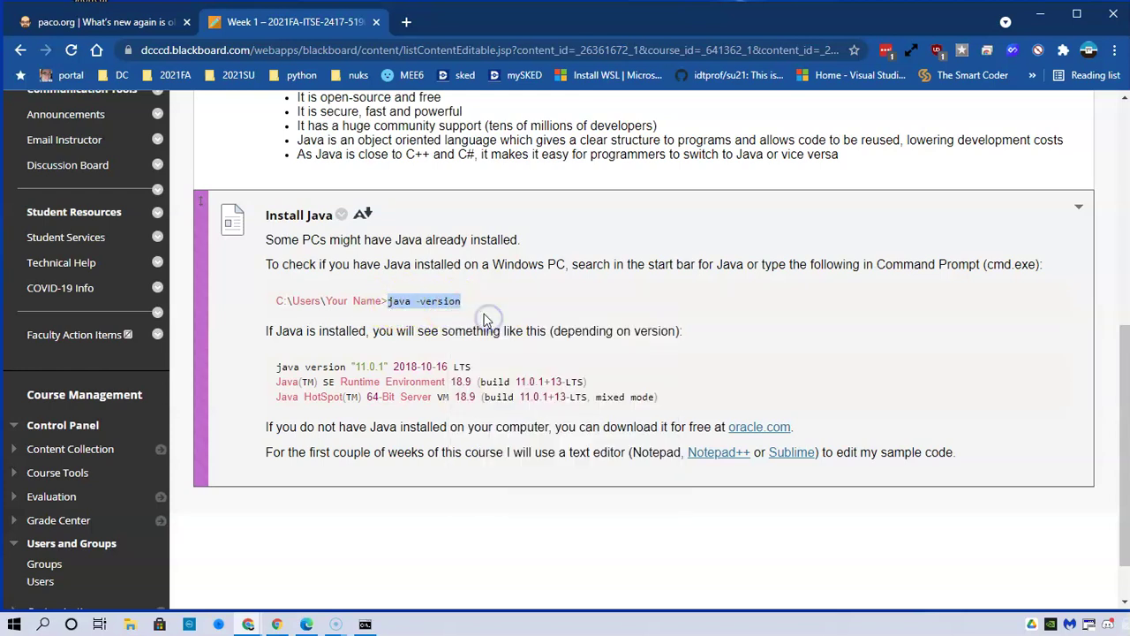
Step: Paste and run java -version in the console, which reports java is not recognized
key("alt+Tab")
left_click(578, 151)
right_click(308, 504)
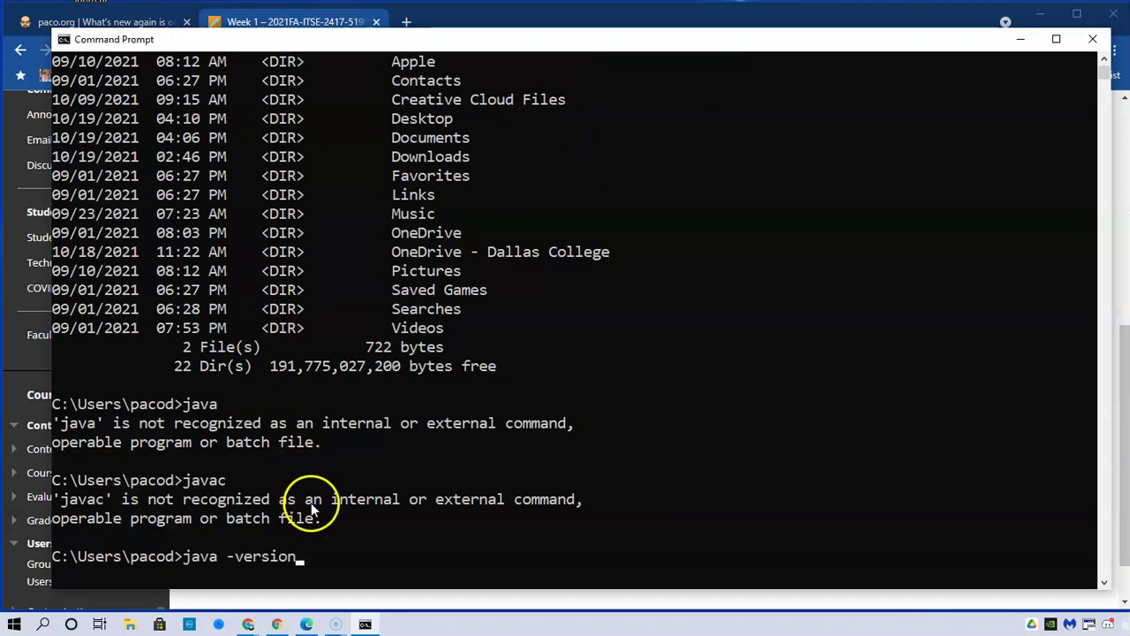
key("Return")
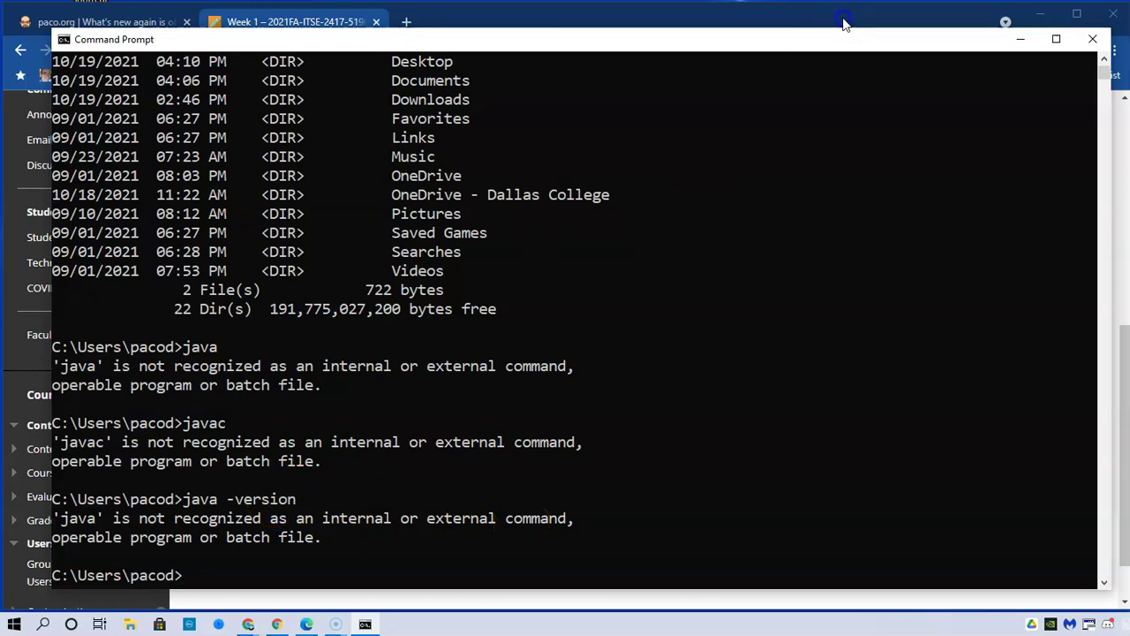
Step: Minimize the console, resize Chrome, and follow the oracle.com link to Java Downloads
left_click(1020, 39)
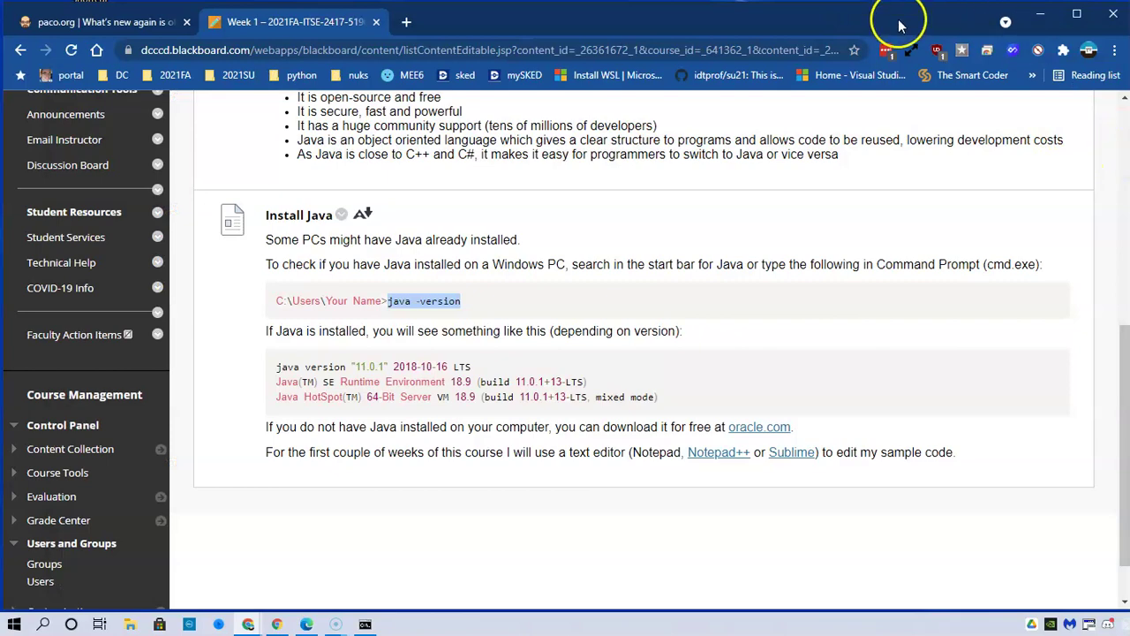
left_click_drag(893, 26, 887, 33)
left_click_drag(1103, 50, 990, 110)
left_click_drag(808, 36, 826, 25)
scroll(618, 499, "down", 1)
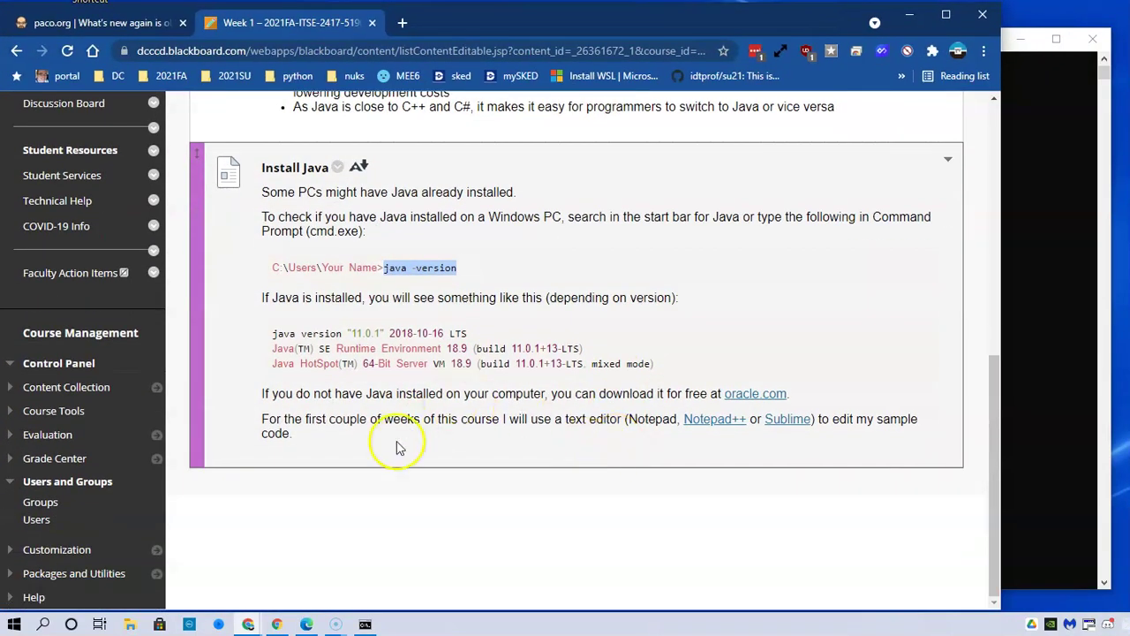
left_click(765, 397)
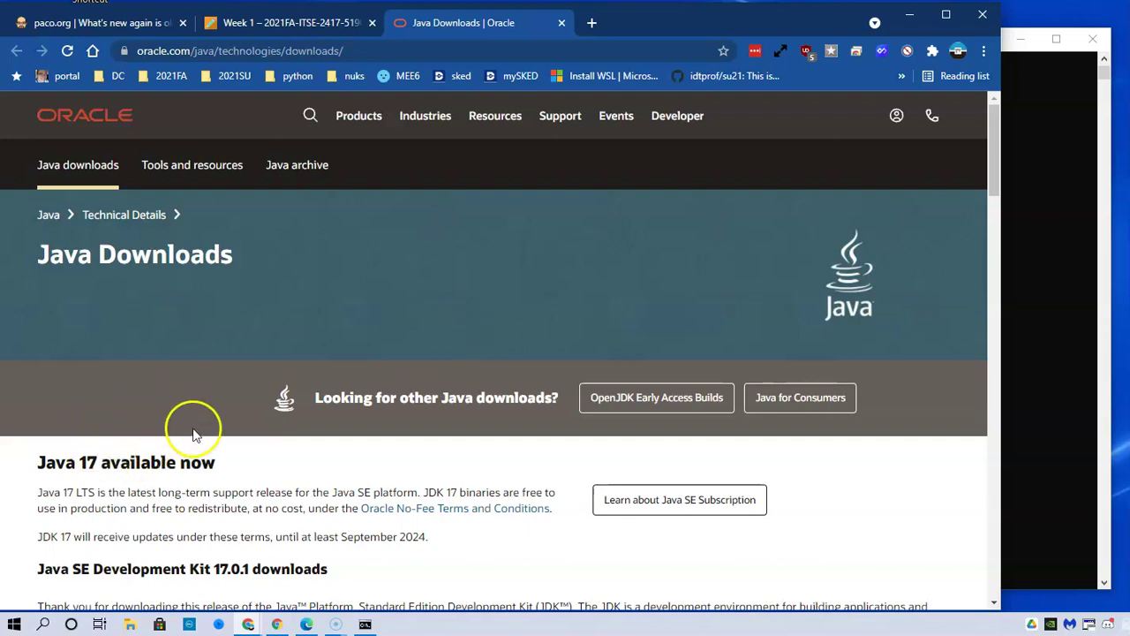
Step: Pick the Windows downloads for JDK 17.0.1 and start downloading the x64 Installer exe
scroll(364, 375, "down", 2)
scroll(365, 374, "down", 5)
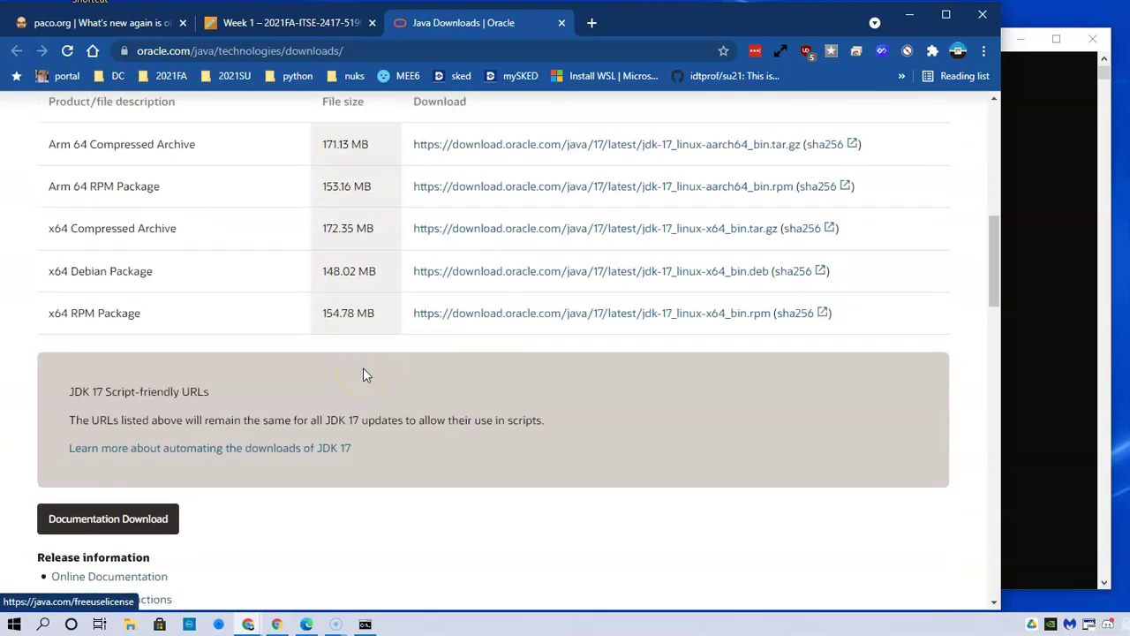
scroll(366, 374, "up", 4)
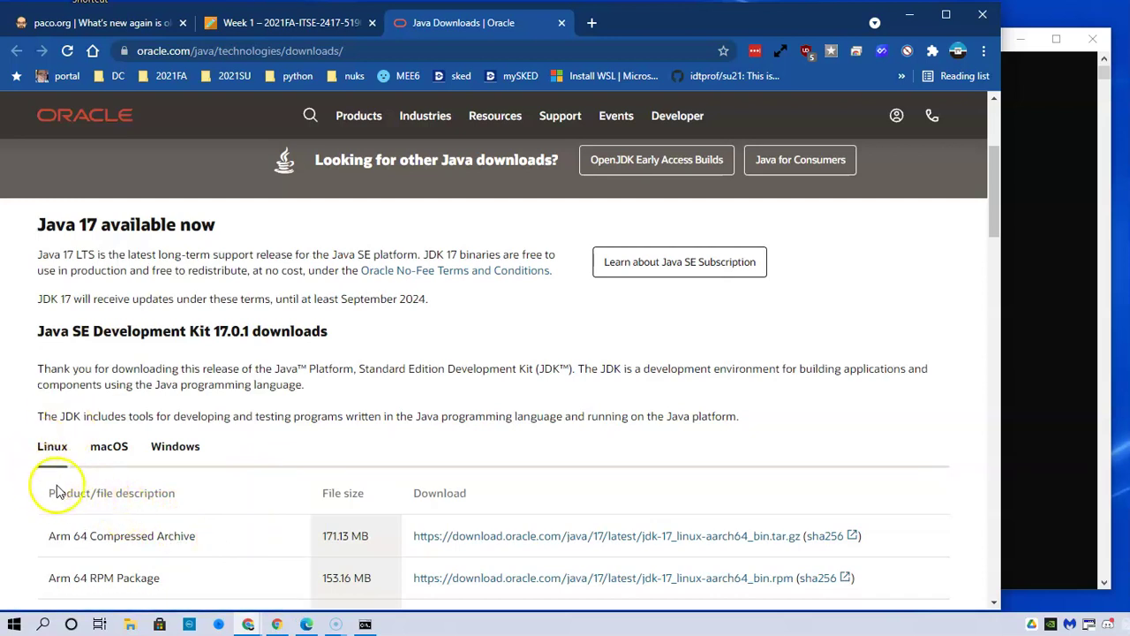
left_click(182, 454)
scroll(181, 454, "down", 2)
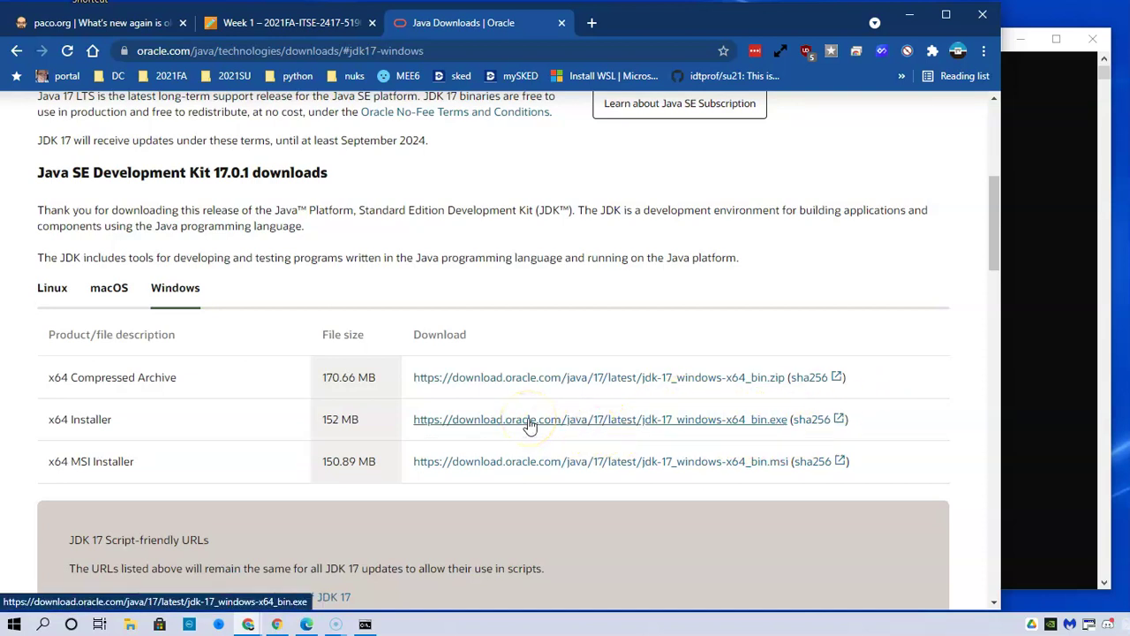
left_click(530, 425)
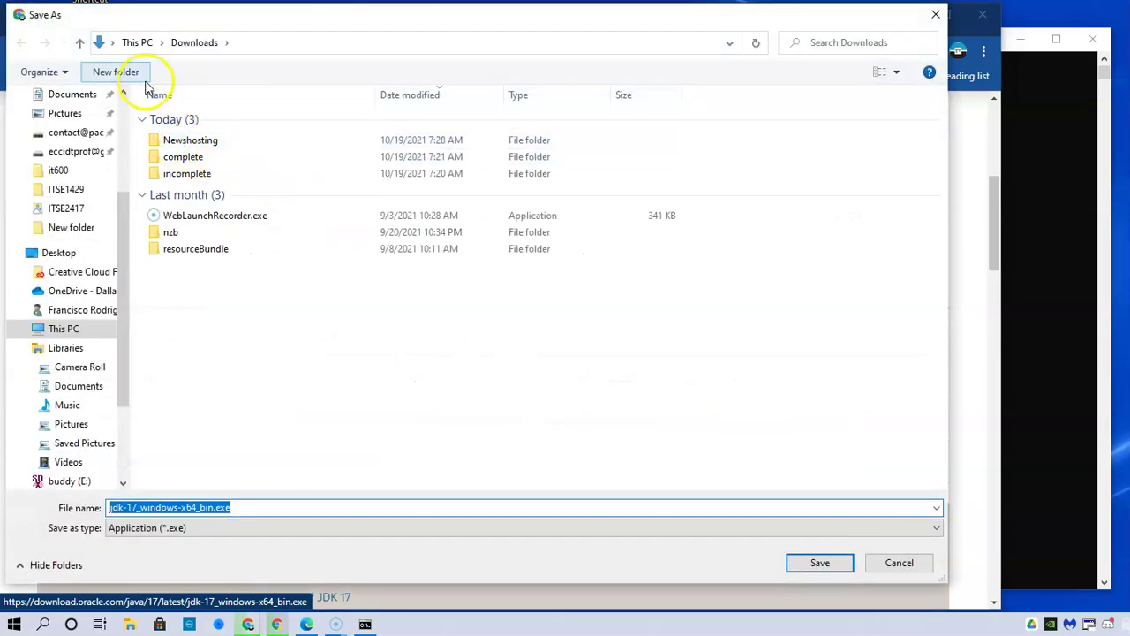
Step: Save jdk-17_windows-x64_bin.exe to Downloads and reveal it in File Explorer
left_click(827, 564)
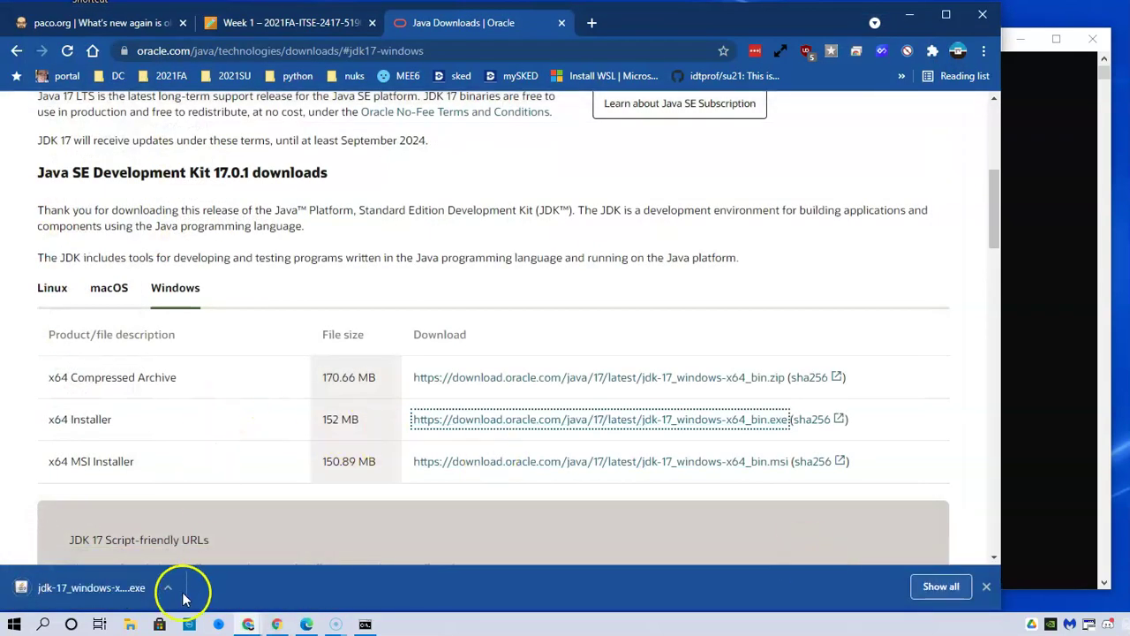
left_click(167, 587)
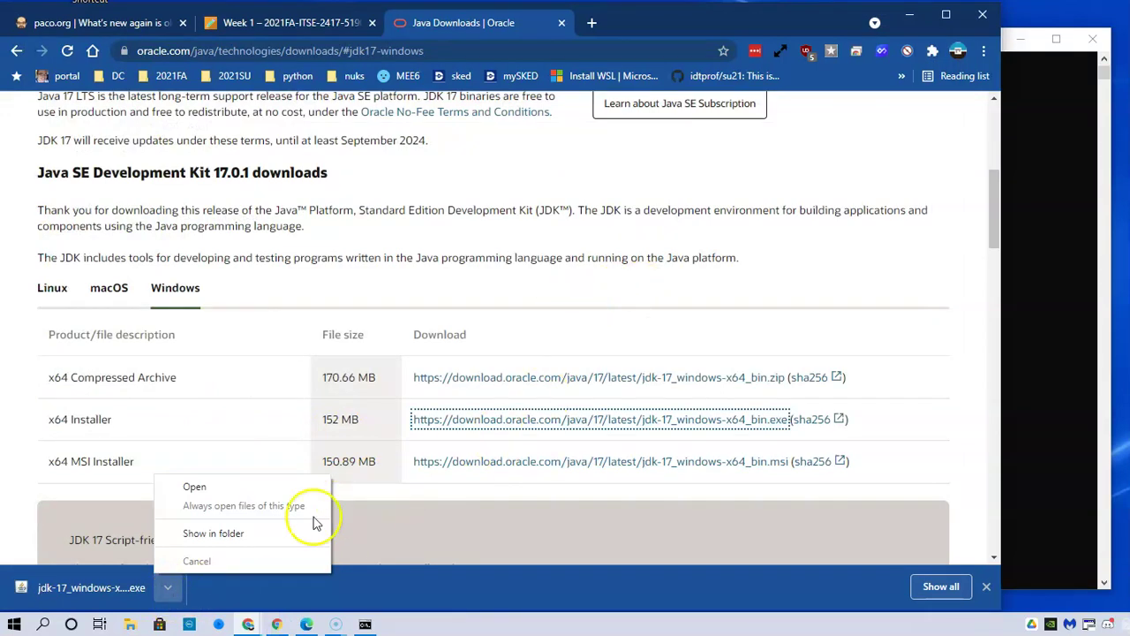
left_click(228, 540)
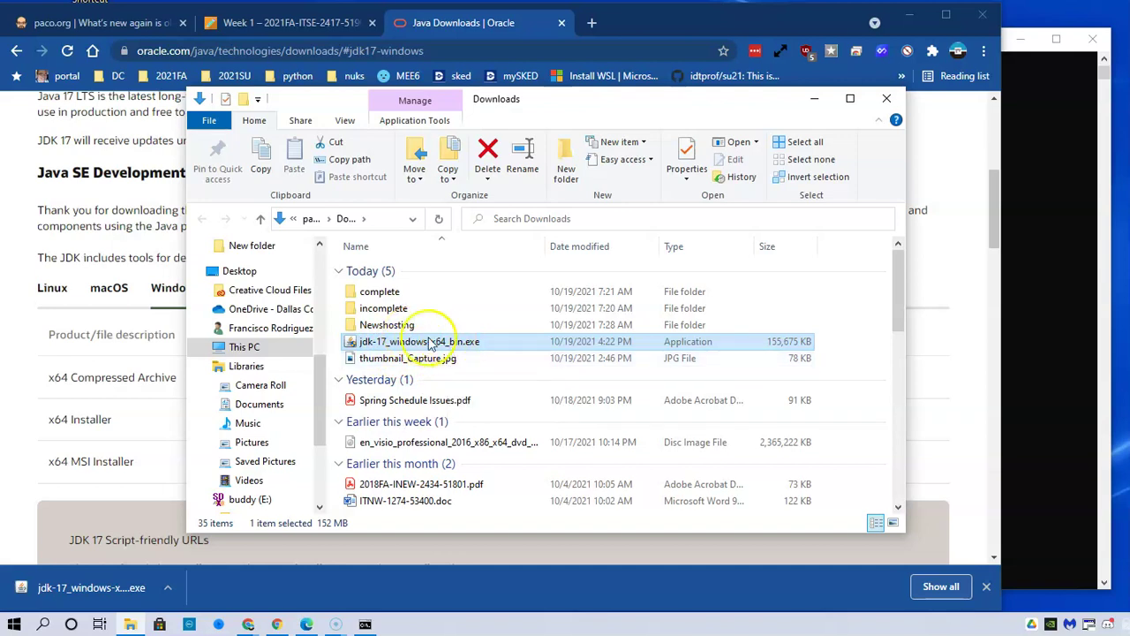
Step: Install JDK 17.0.1 into C:\Program Files\Java\jdk-17.0.1 with defaults, then view the JDK 17 documentation
double_click(430, 342)
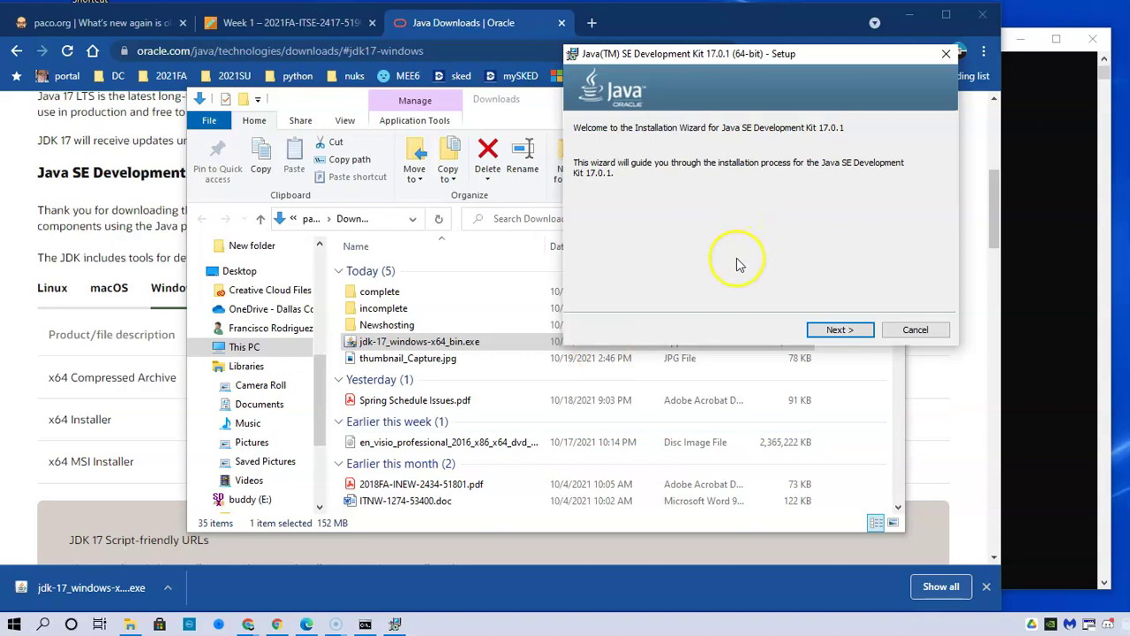
left_click(853, 331)
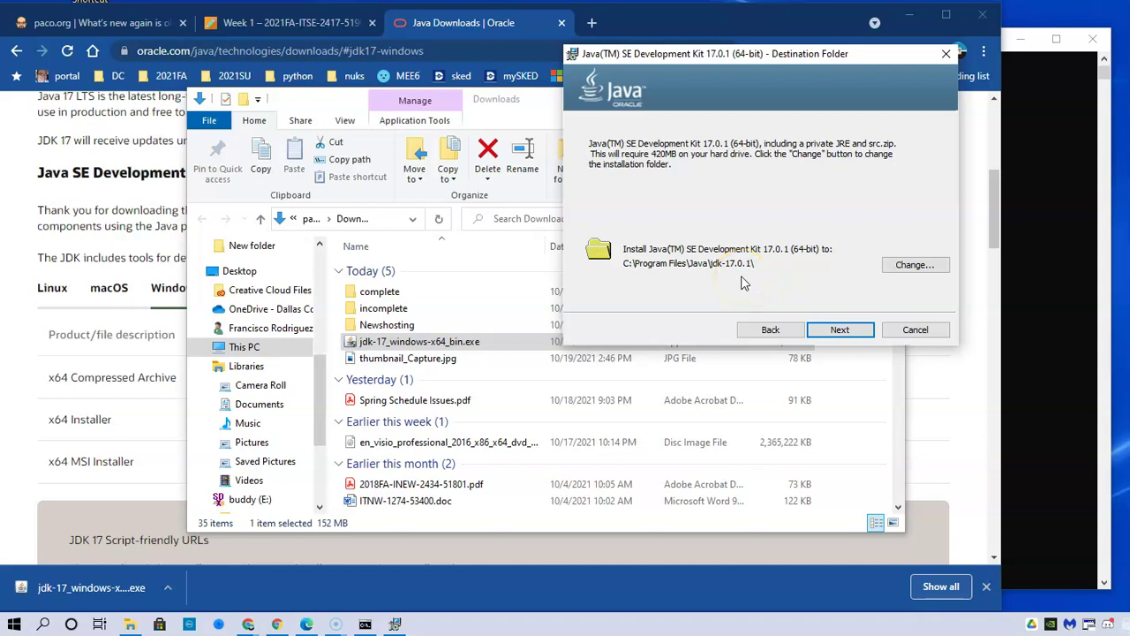
left_click(839, 330)
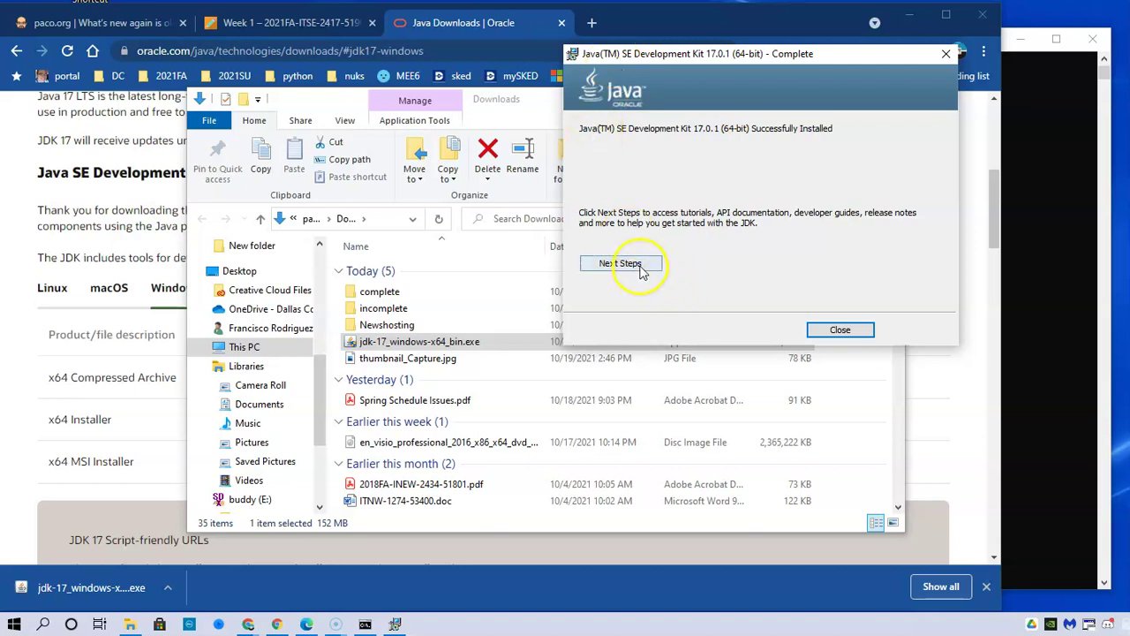
left_click(637, 266)
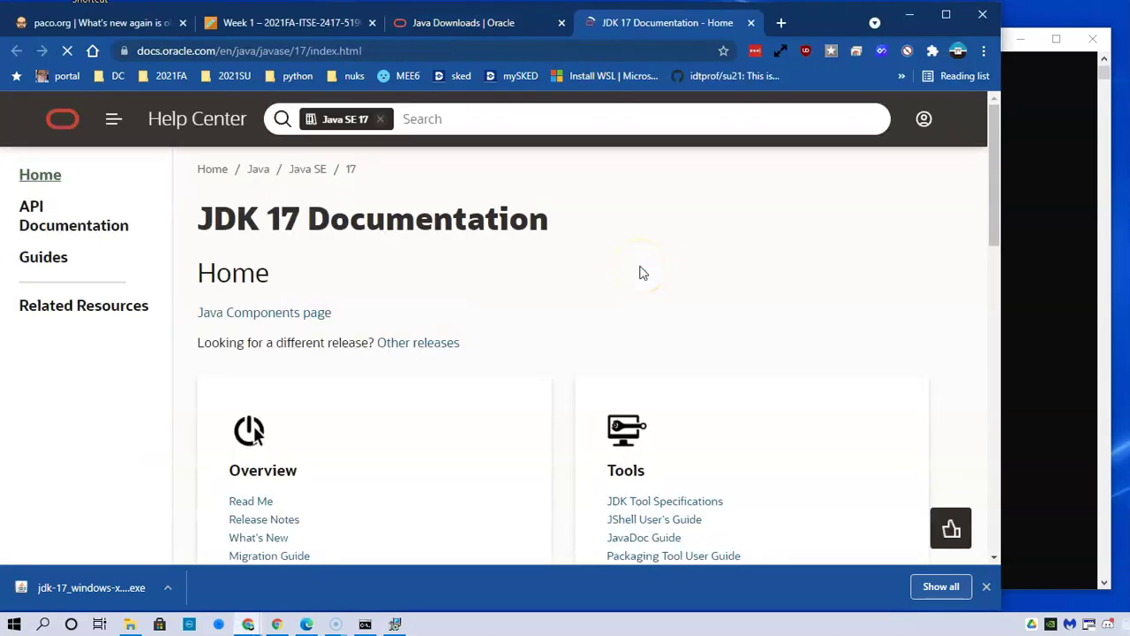
scroll(424, 348, "down", 2)
scroll(425, 356, "down", 5)
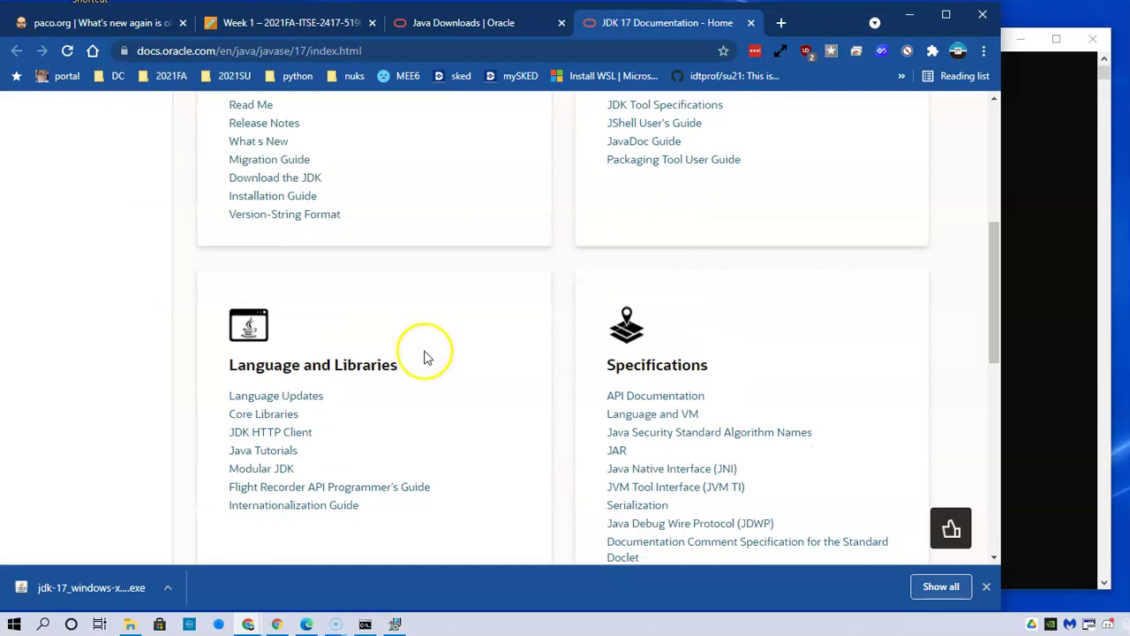
scroll(424, 349, "up", 7)
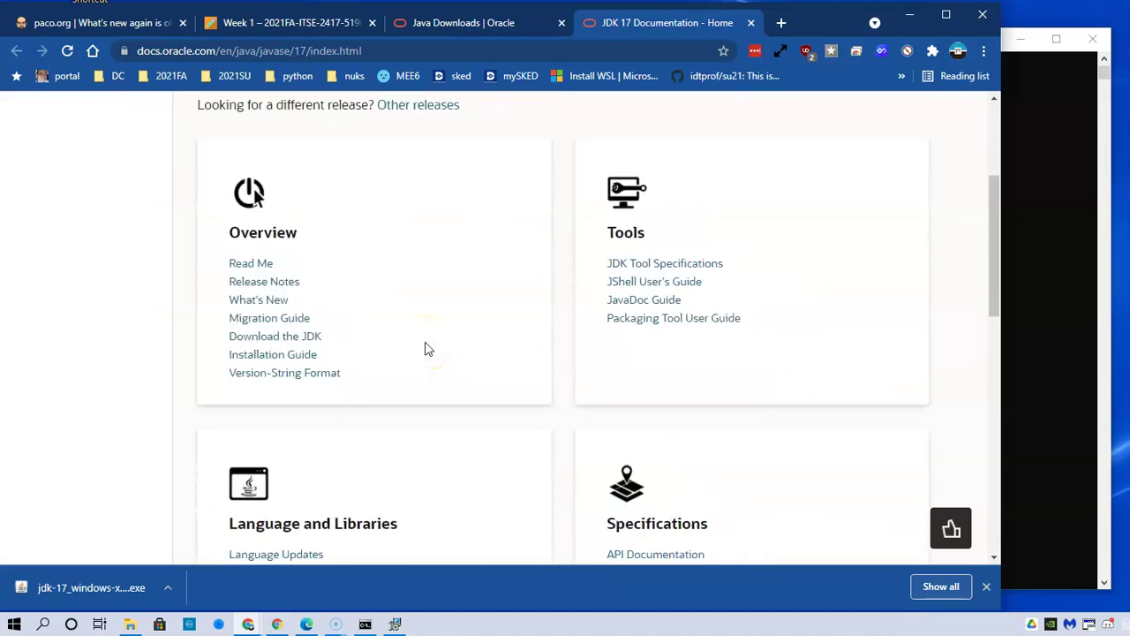
Step: Close the Java Downloads tab and return to the Blackboard Install Java page
left_click(506, 22)
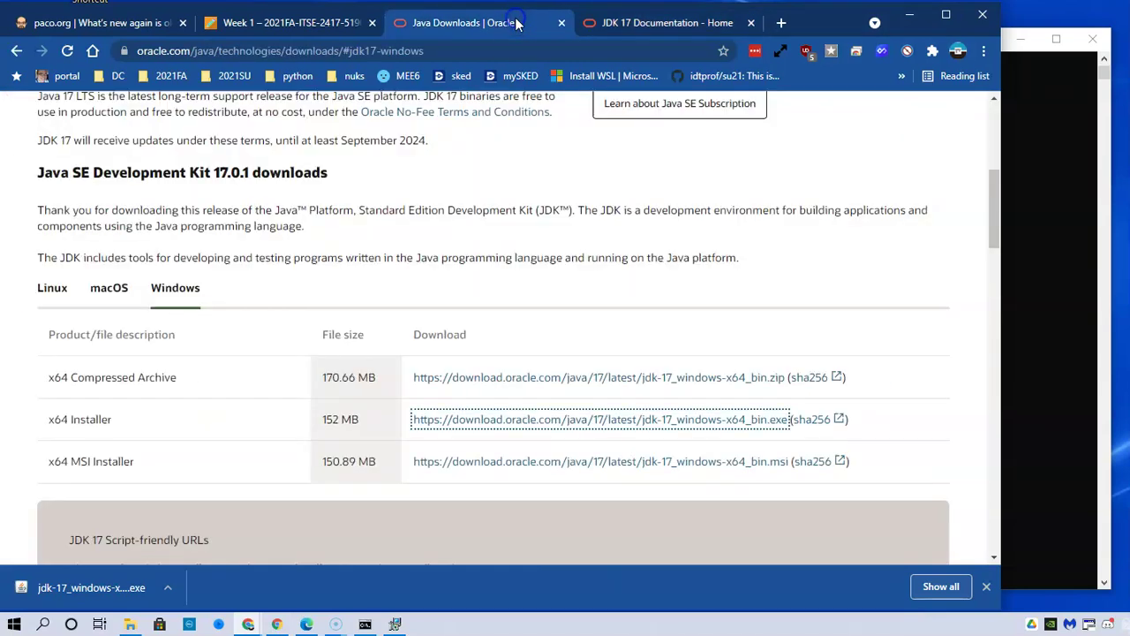
left_click(558, 22)
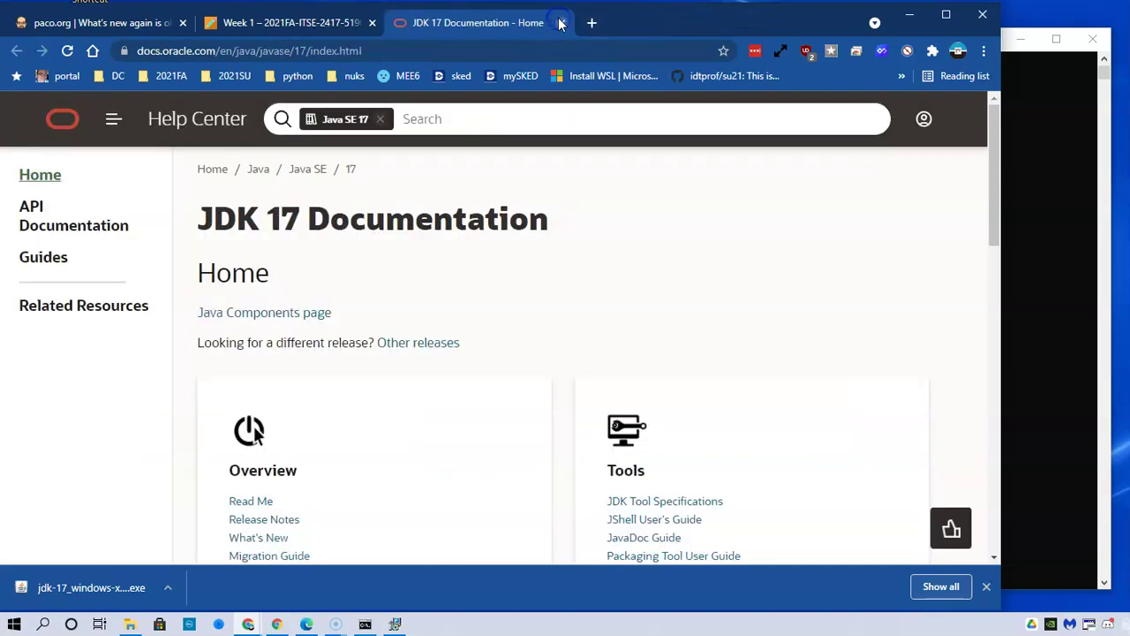
left_click(323, 25)
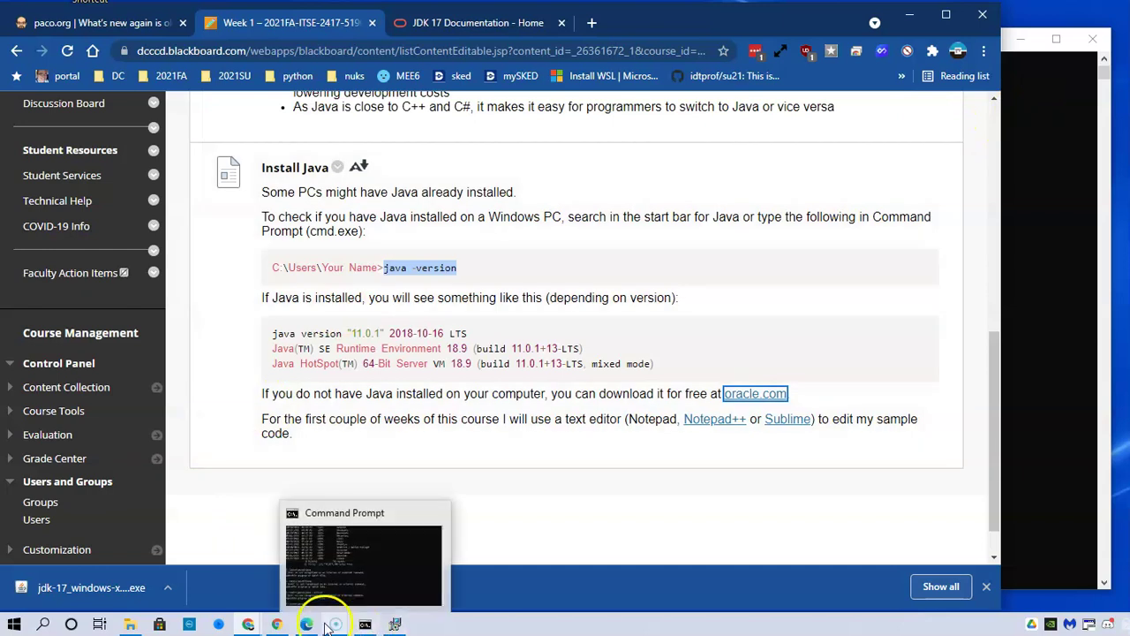
mouse_move(336, 624)
left_click(325, 554)
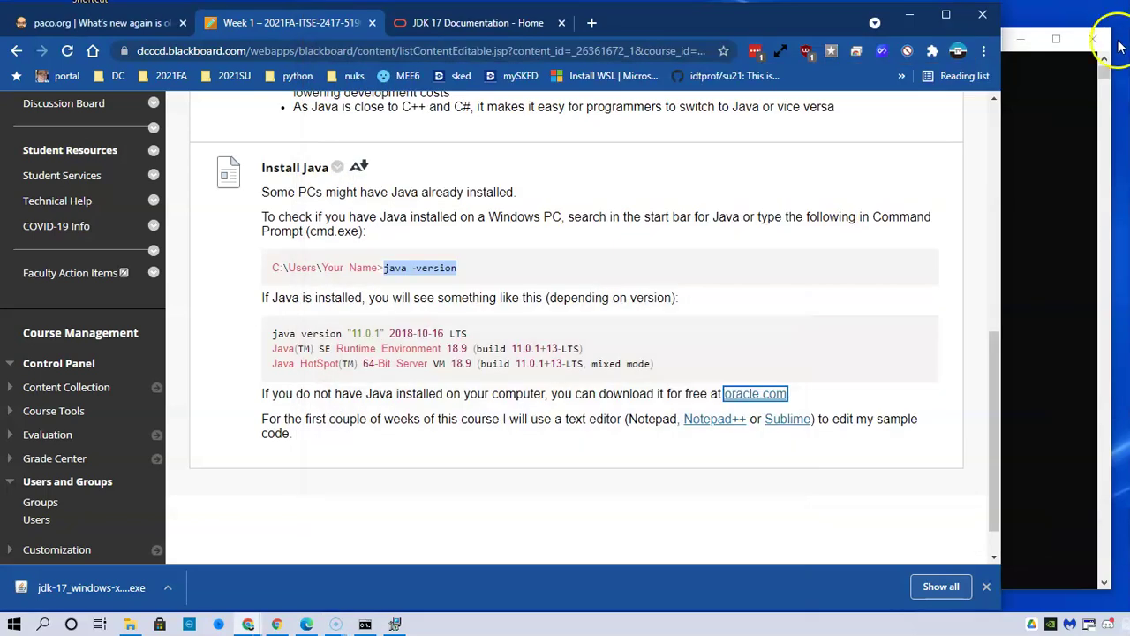
Step: Close the finished JDK installer and bring Command Prompt back to the front
key("alt+Tab")
left_click(656, 131)
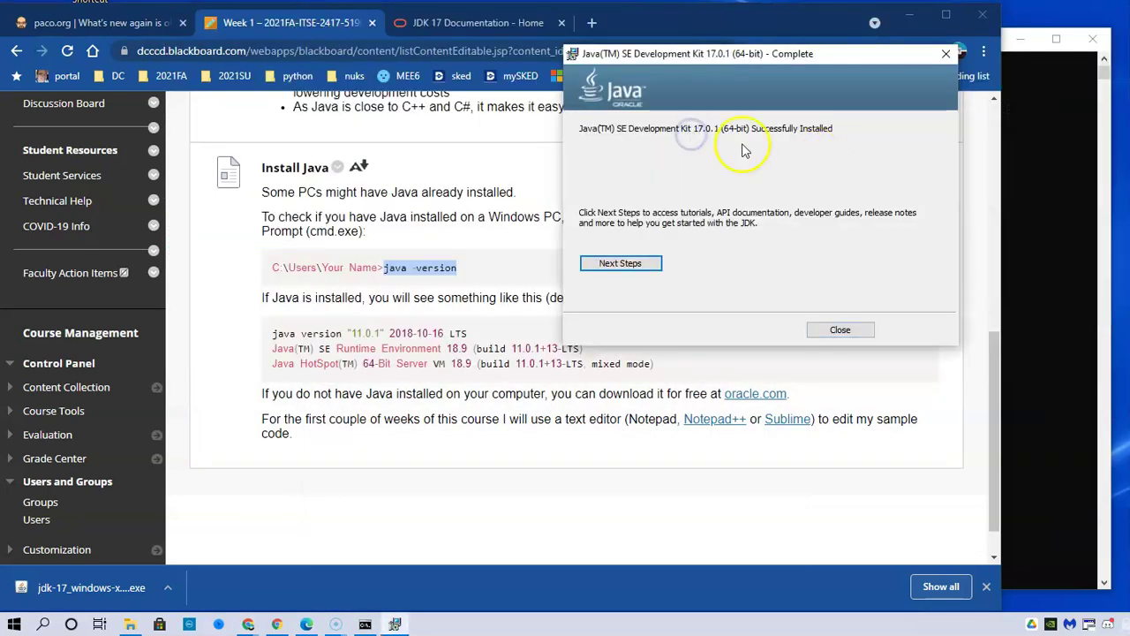
left_click(840, 329)
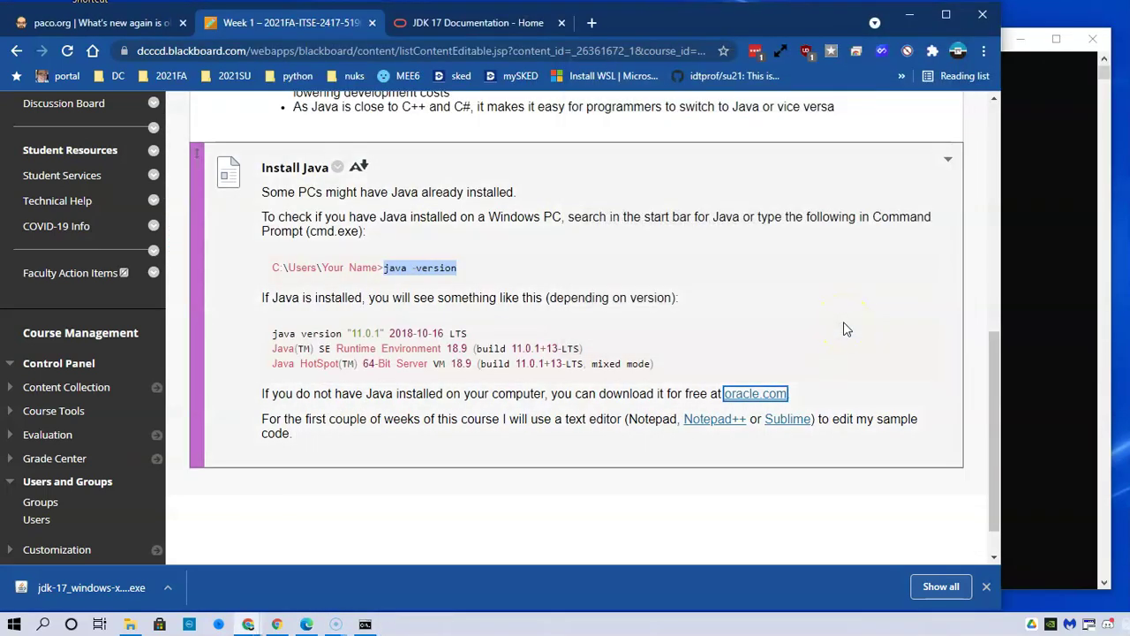
left_click(1066, 107)
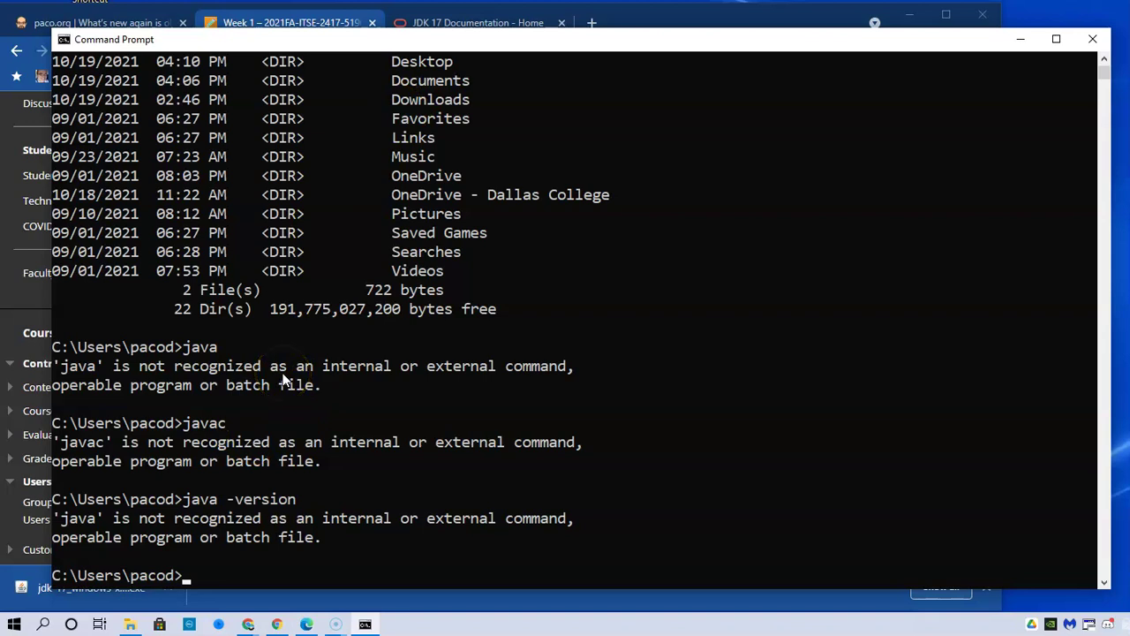
Step: Rerun java -version and java, both still not recognized, then close Command Prompt
key("Up")
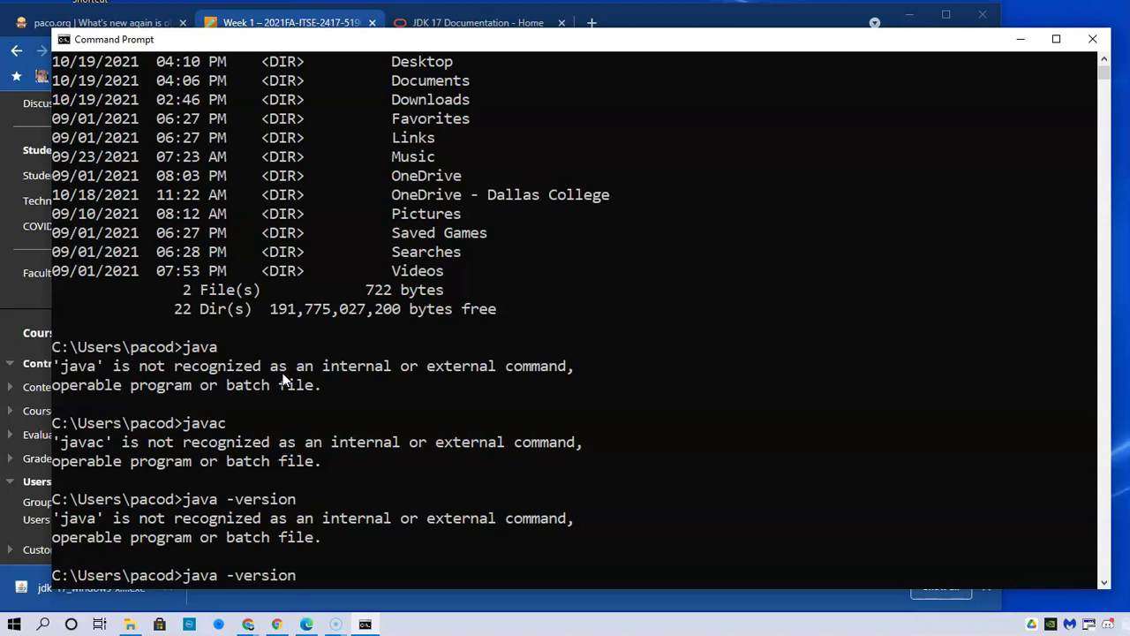
key("Return")
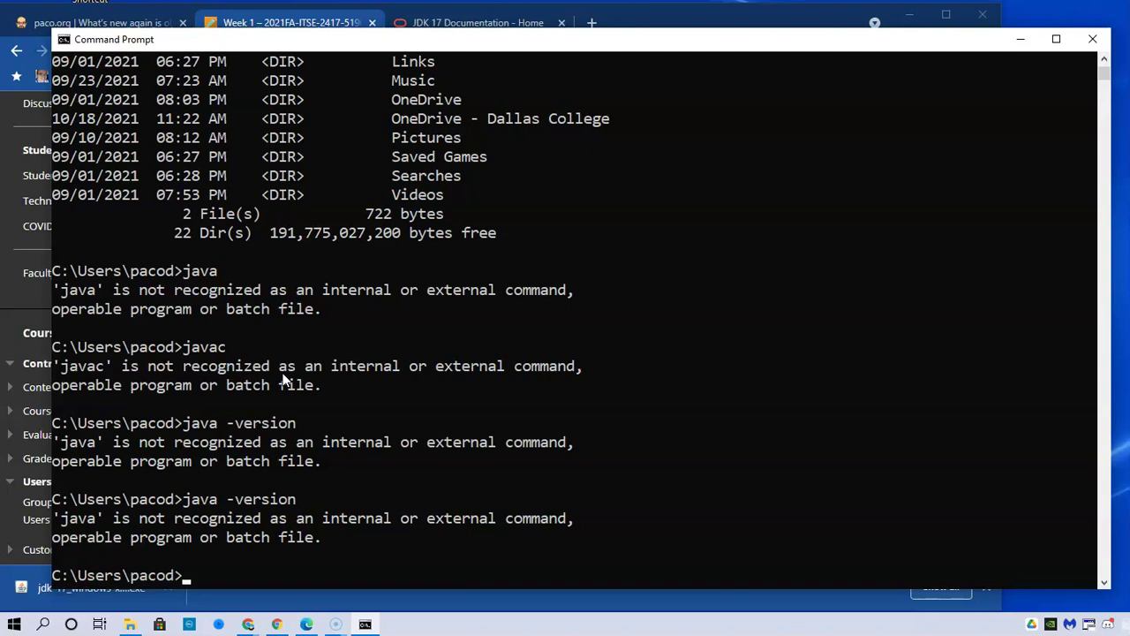
type("java")
key("Return")
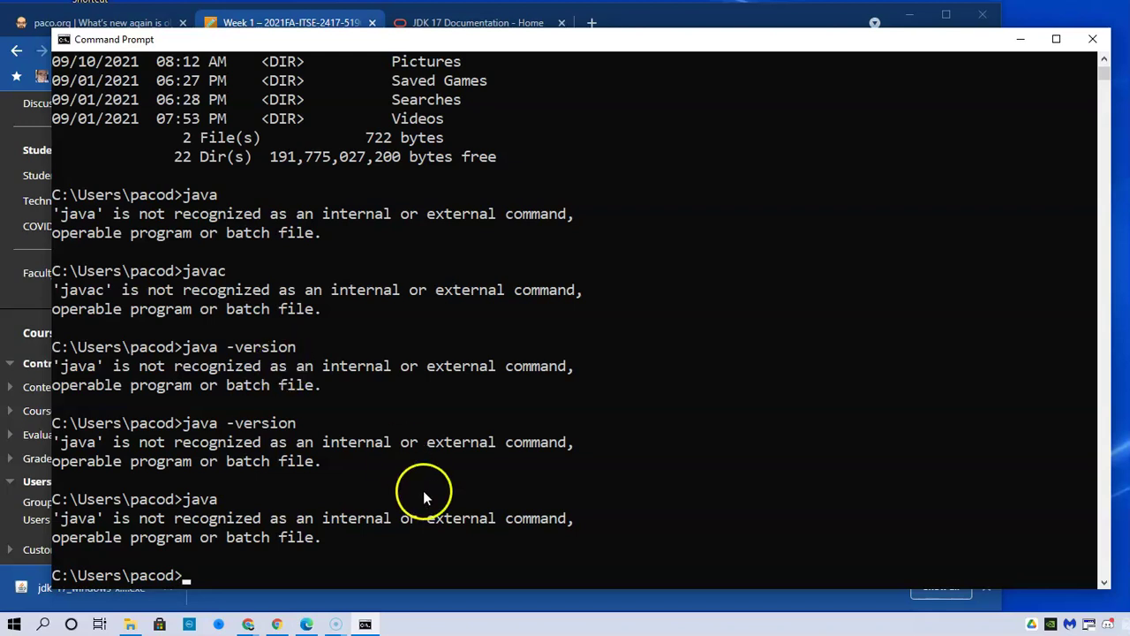
left_click(1093, 41)
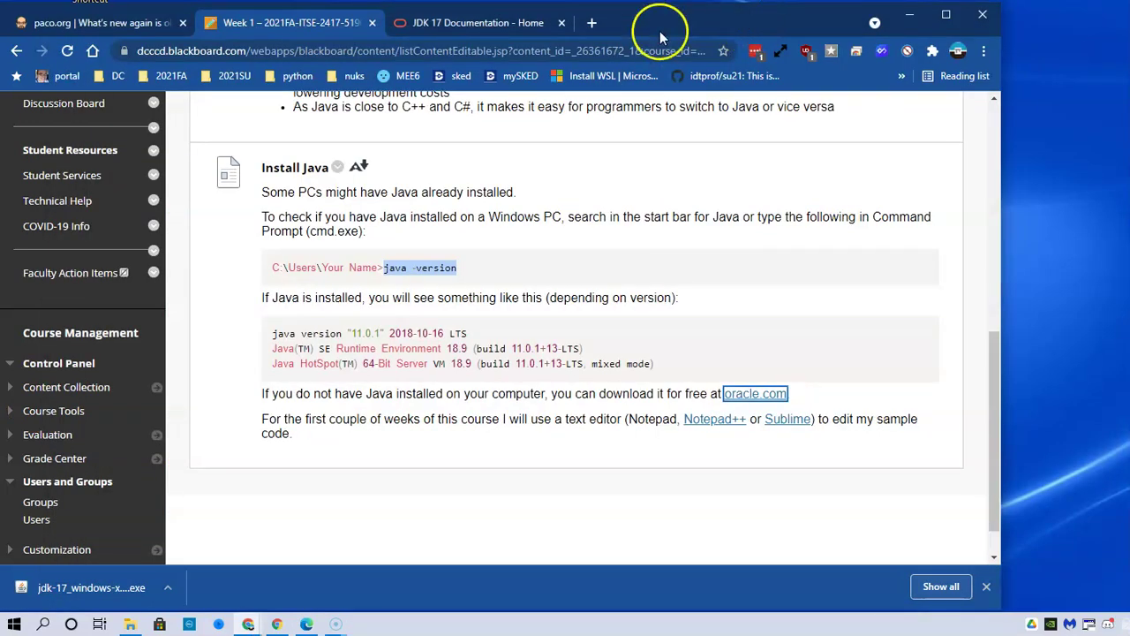
Step: Launch Command Prompt by searching cmd in the Start menu and move its window to the top
left_click(14, 623)
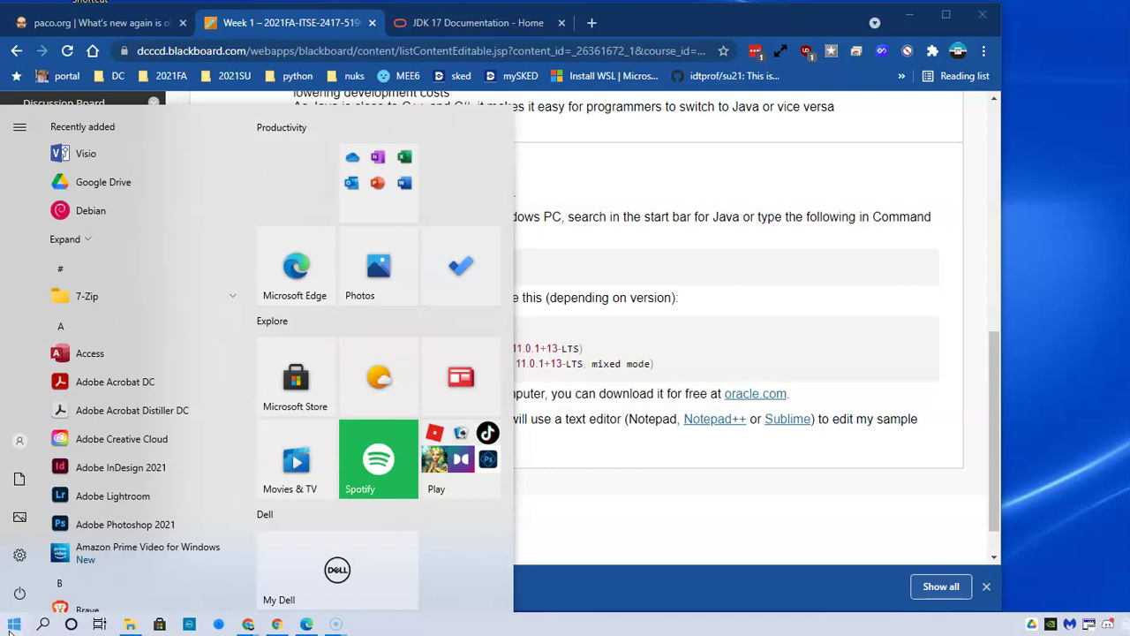
type("cmd")
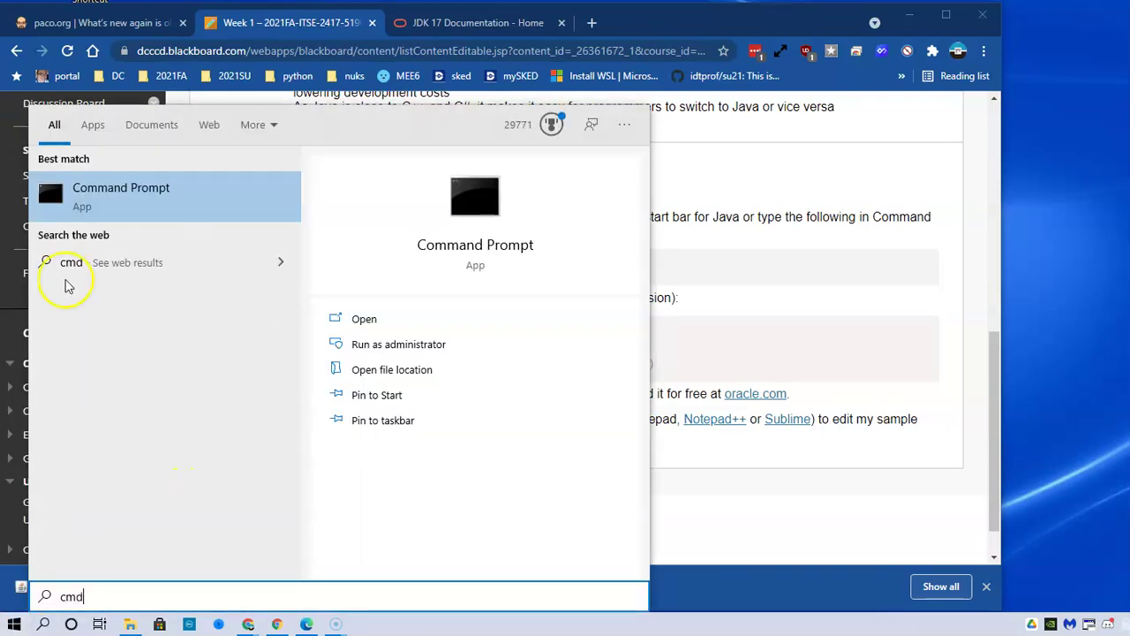
left_click(113, 193)
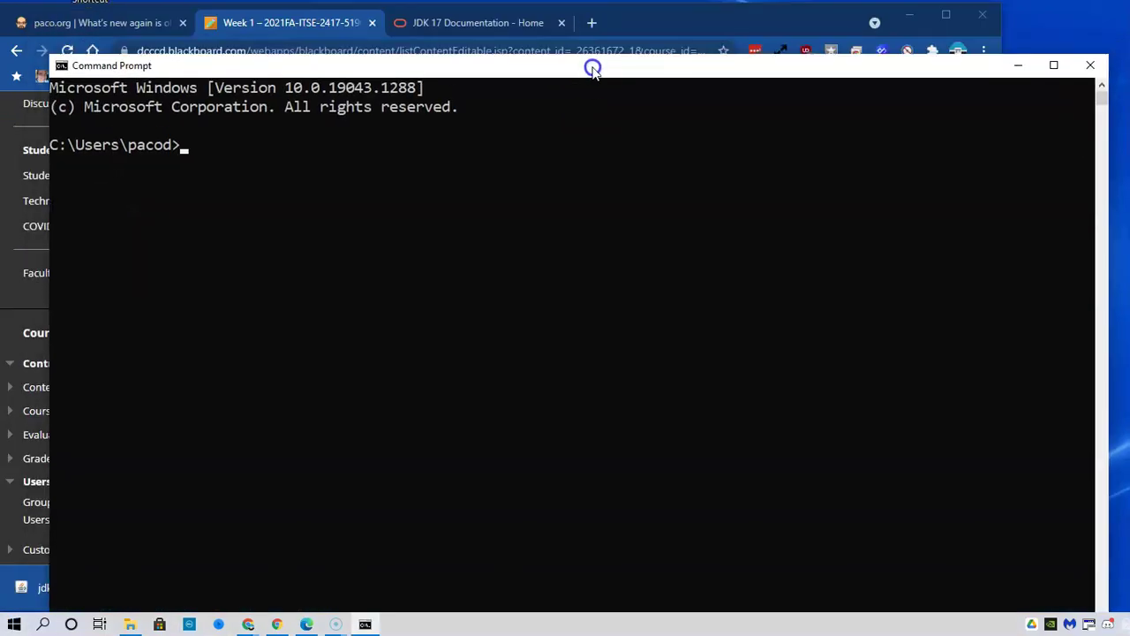
left_click_drag(592, 66, 580, 29)
Step: Run java in the console and scroll through its help listing
left_click(503, 88)
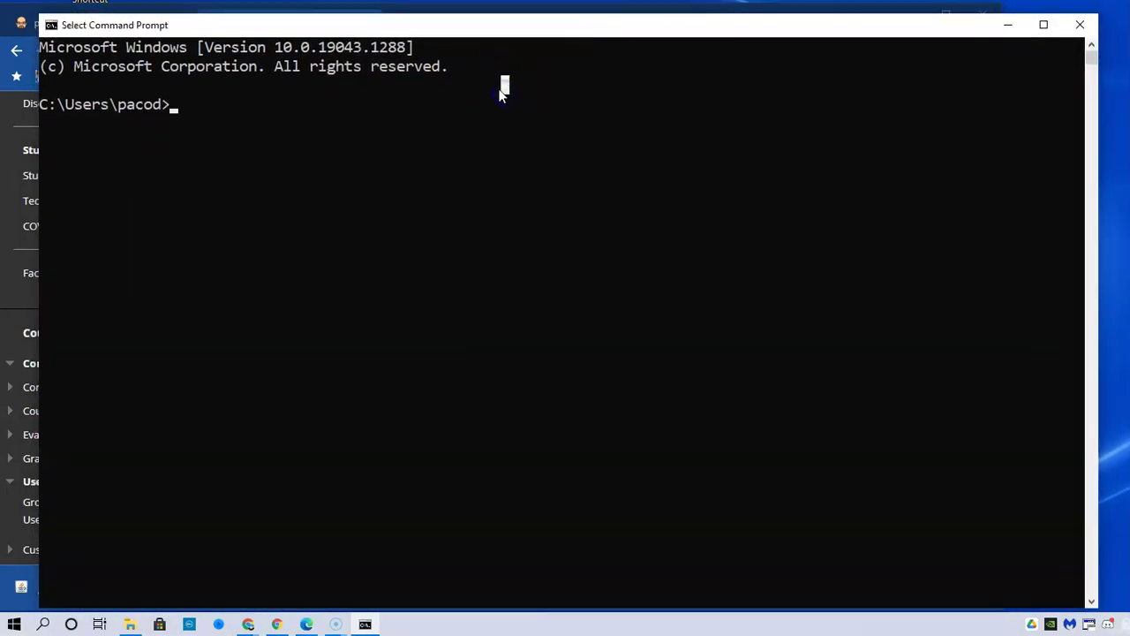
type("java")
key("Return")
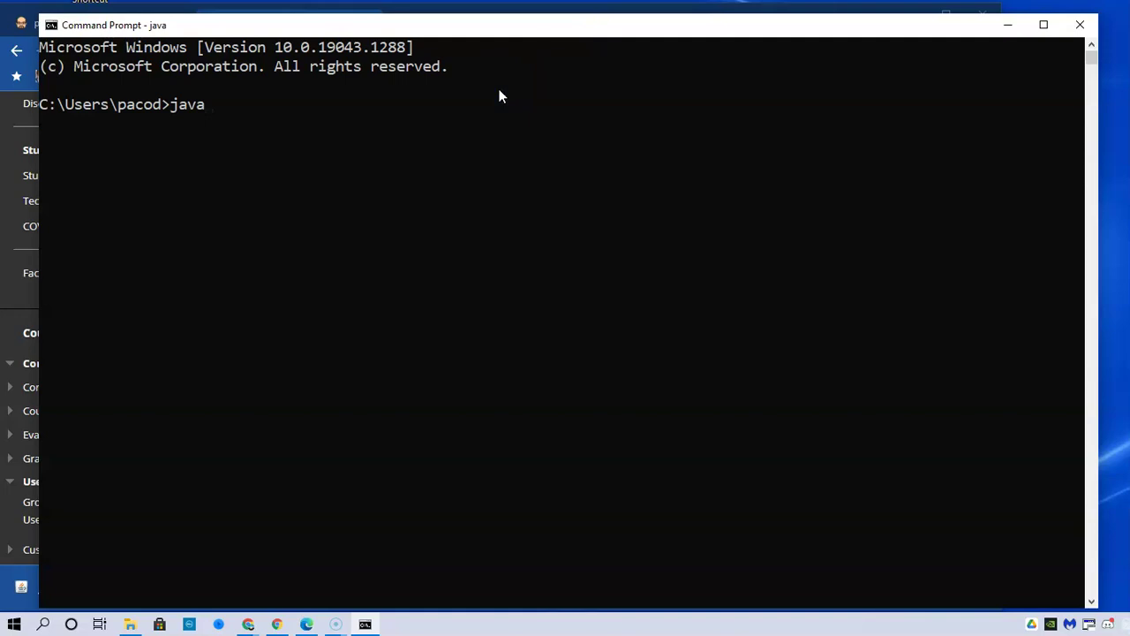
scroll(227, 258, "up", 15)
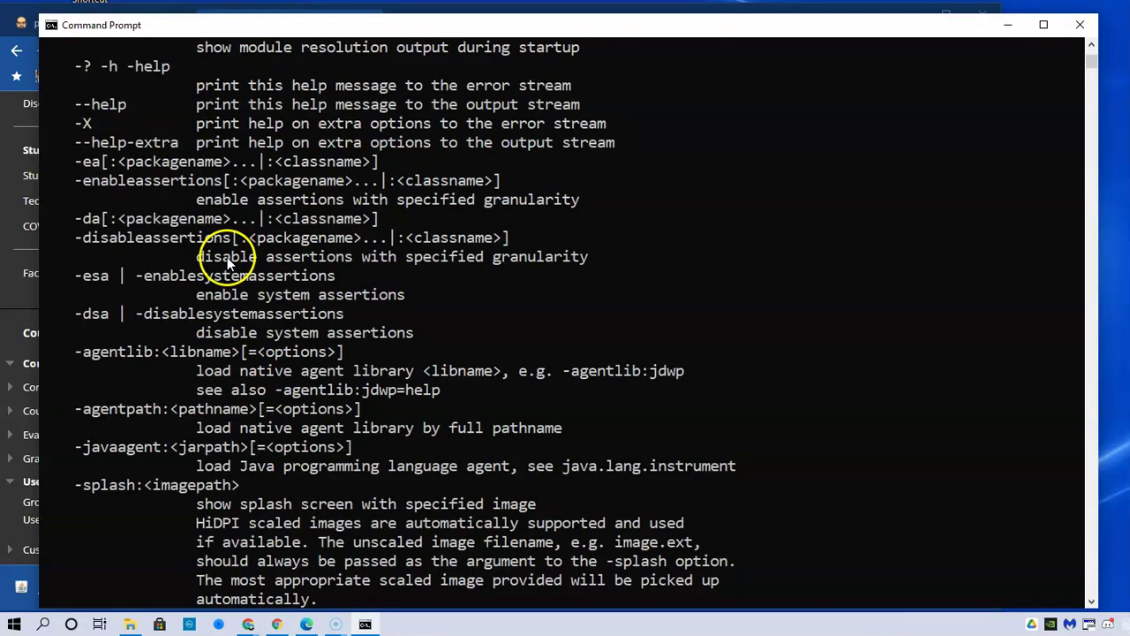
scroll(245, 254, "up", 11)
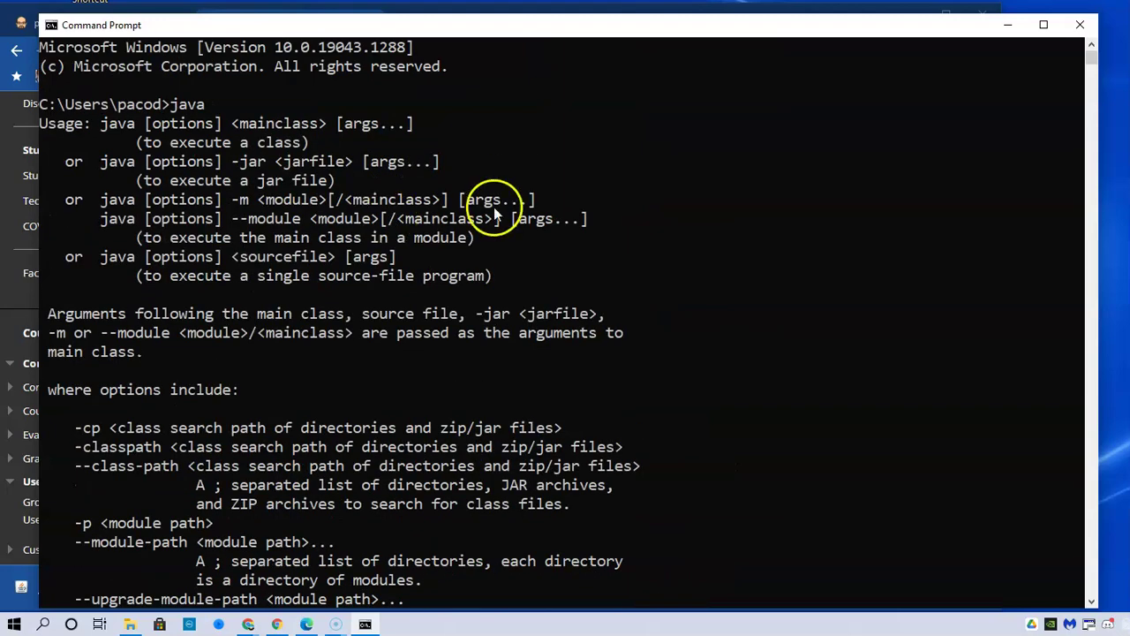
scroll(282, 256, "down", 20)
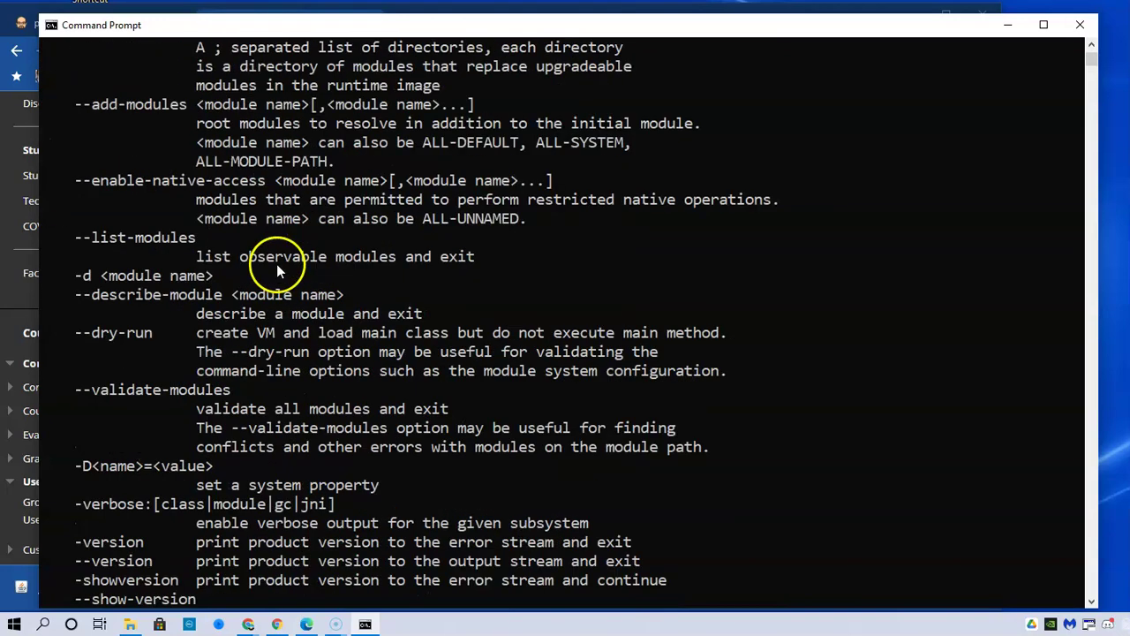
Step: Clear the console with cls and run javac to show its option list
type("cls")
key("Return")
scroll(291, 331, "up", 5)
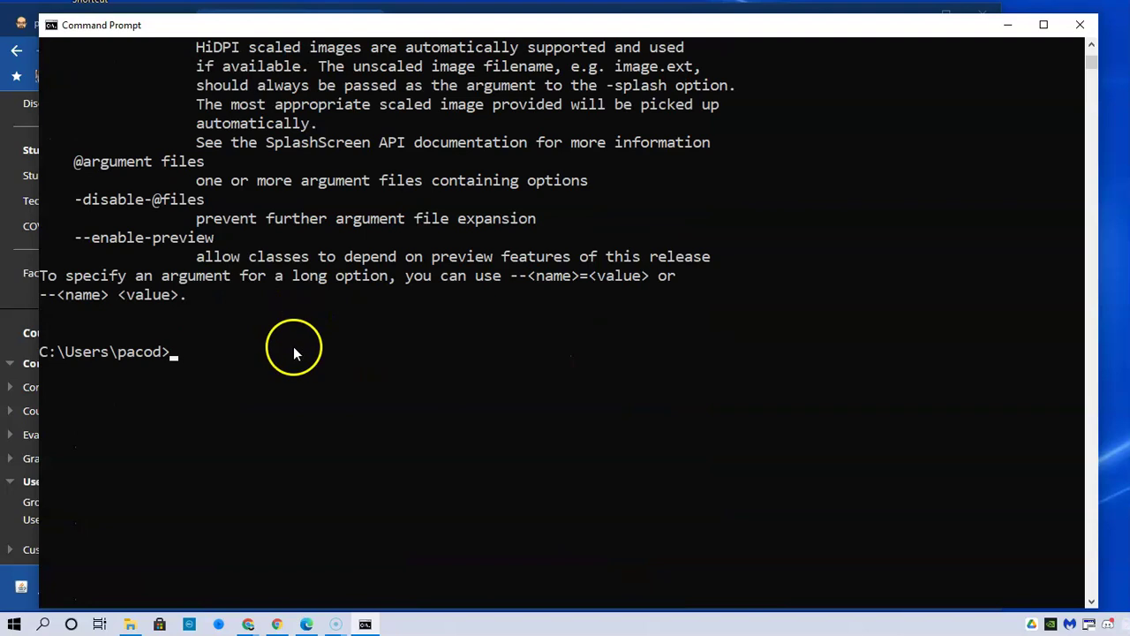
left_click(294, 349)
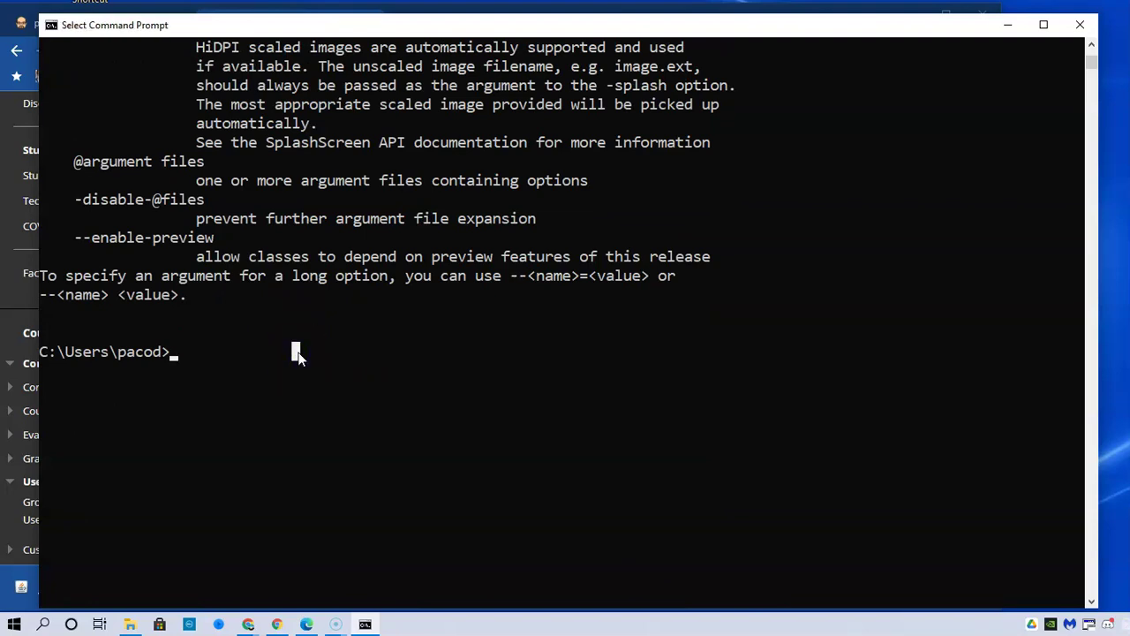
type("javac")
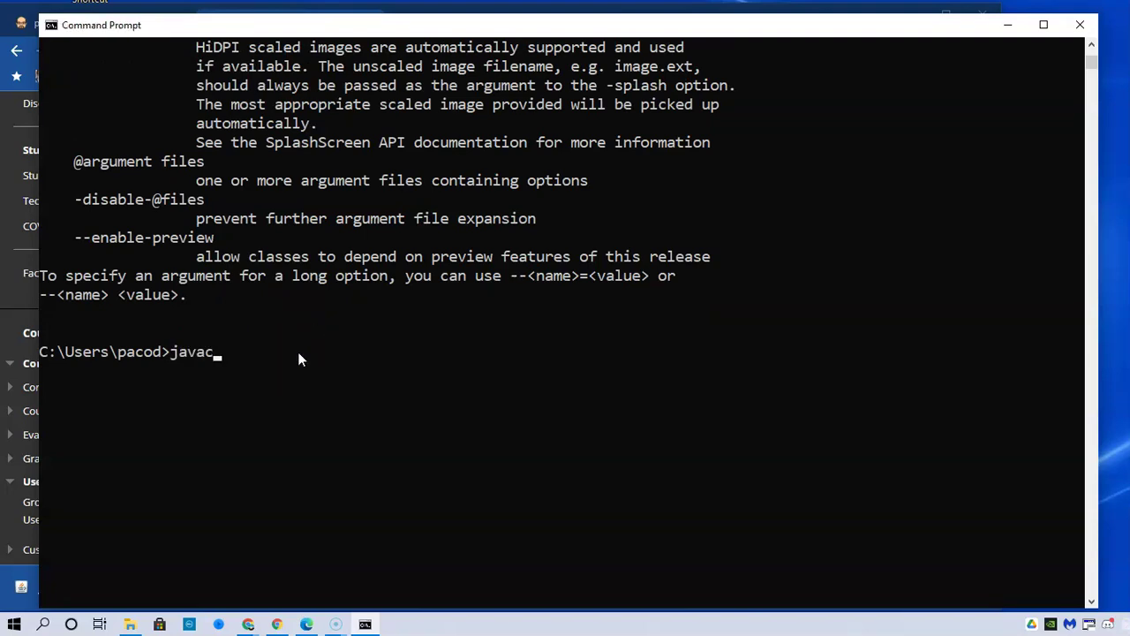
key("Return")
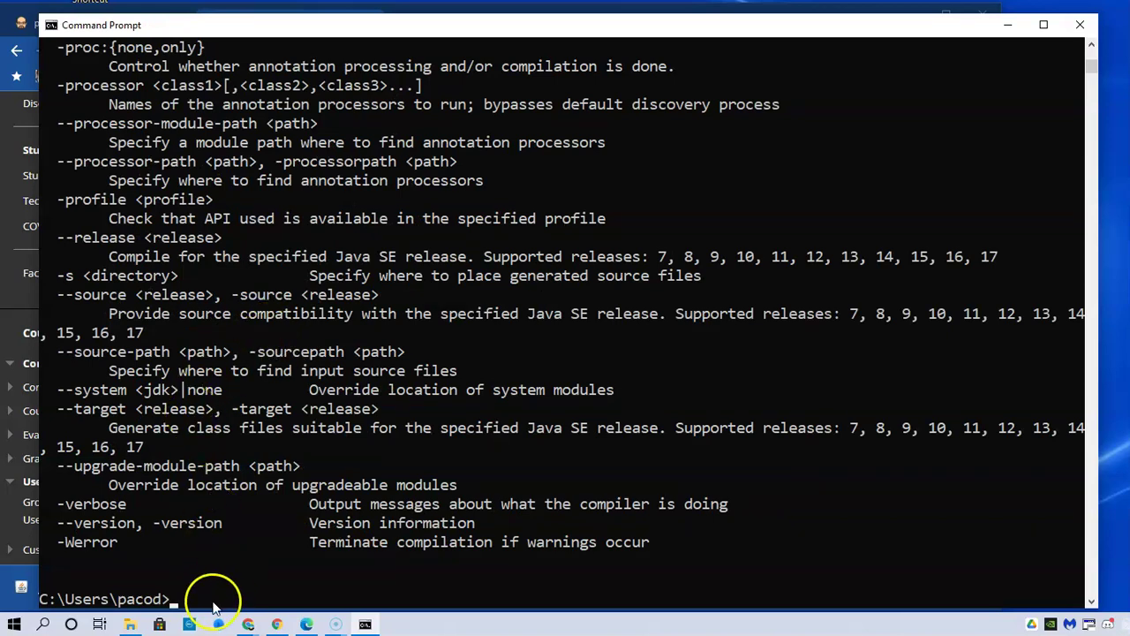
Step: Enter the command java -version at the prompt, fixing a stray character
type("java")
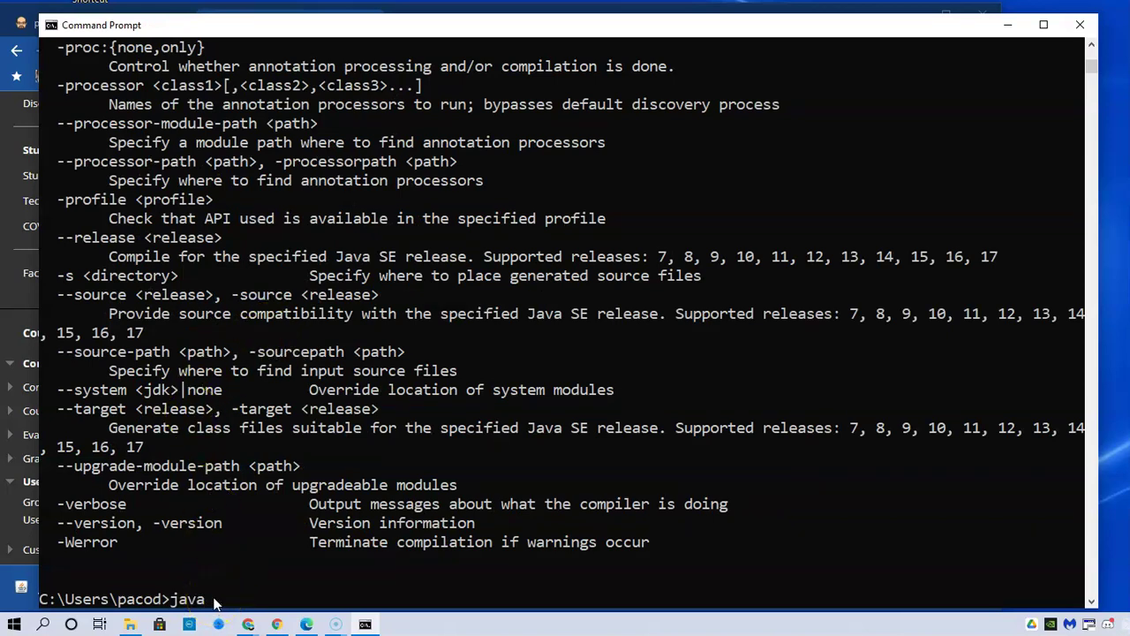
left_click(505, 313)
left_click(510, 316)
key("BackSpace")
type("-version")
Step: Run java -version to display version 17.0.1, then start a rectangular screen snip
key("Return")
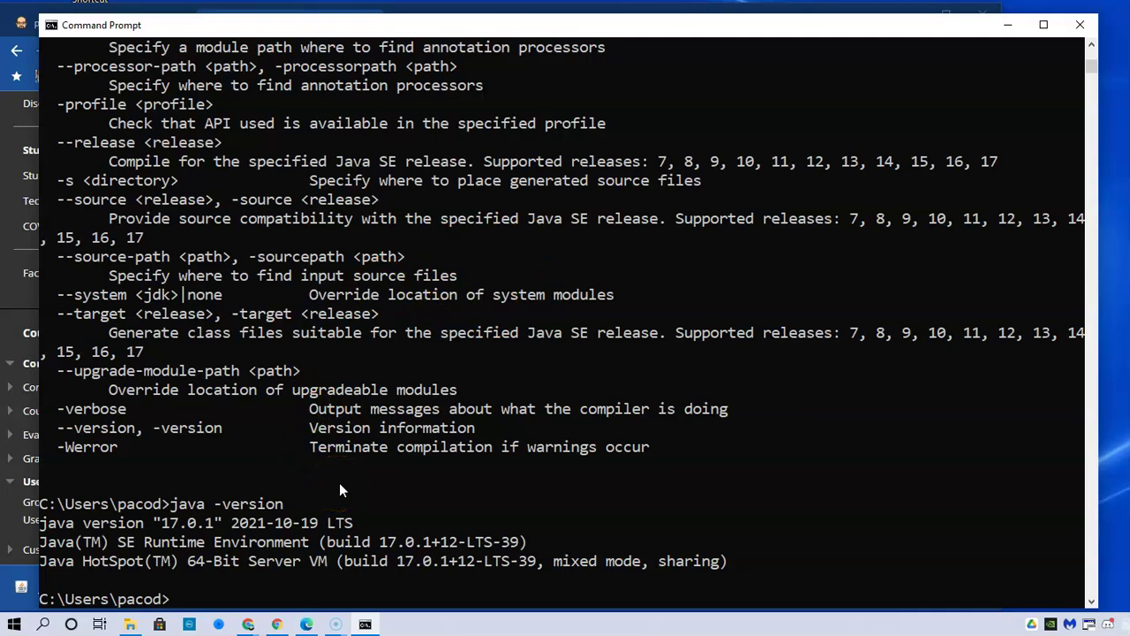
key("super+shift+s")
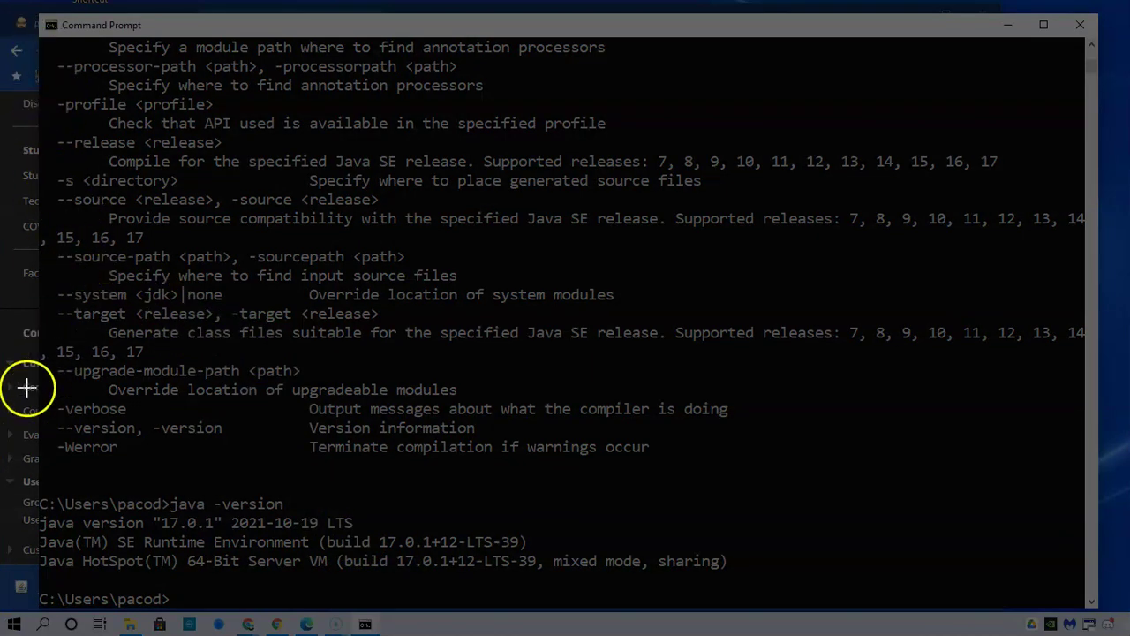
Step: Snip the rectangle around the console's java -version output showing 17.0.1
left_click_drag(28, 361, 745, 621)
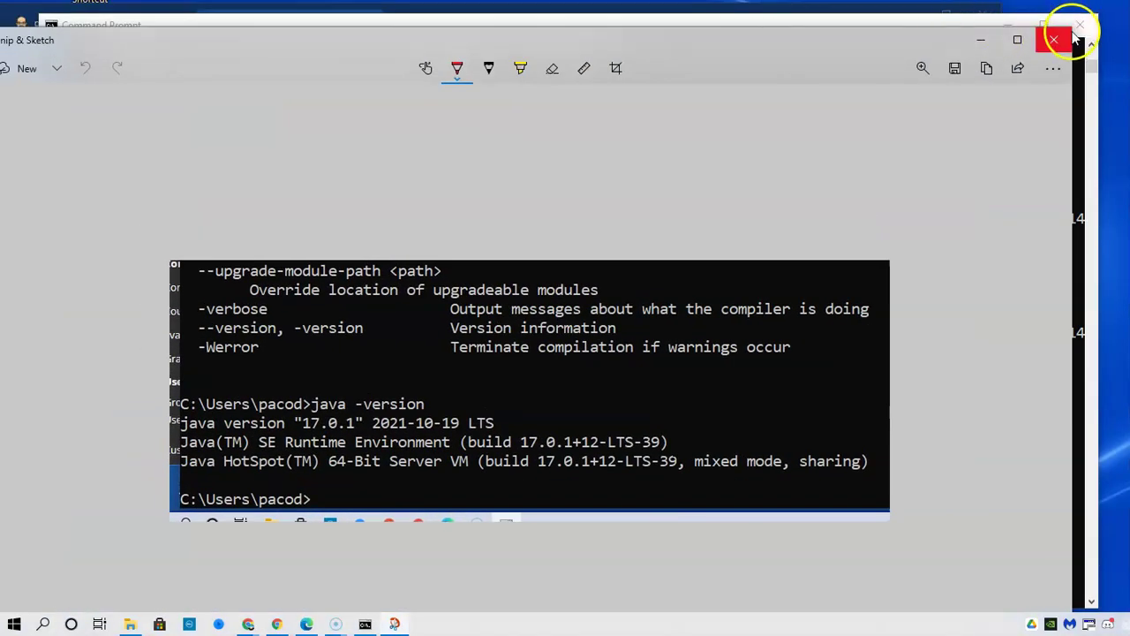
Step: Resize and reposition the snip window, then save the capture as myJava JPG on the Desktop
mouse_move(1079, 30)
left_mouse_down()
mouse_move(1034, 70)
mouse_move(843, 152)
left_mouse_up()
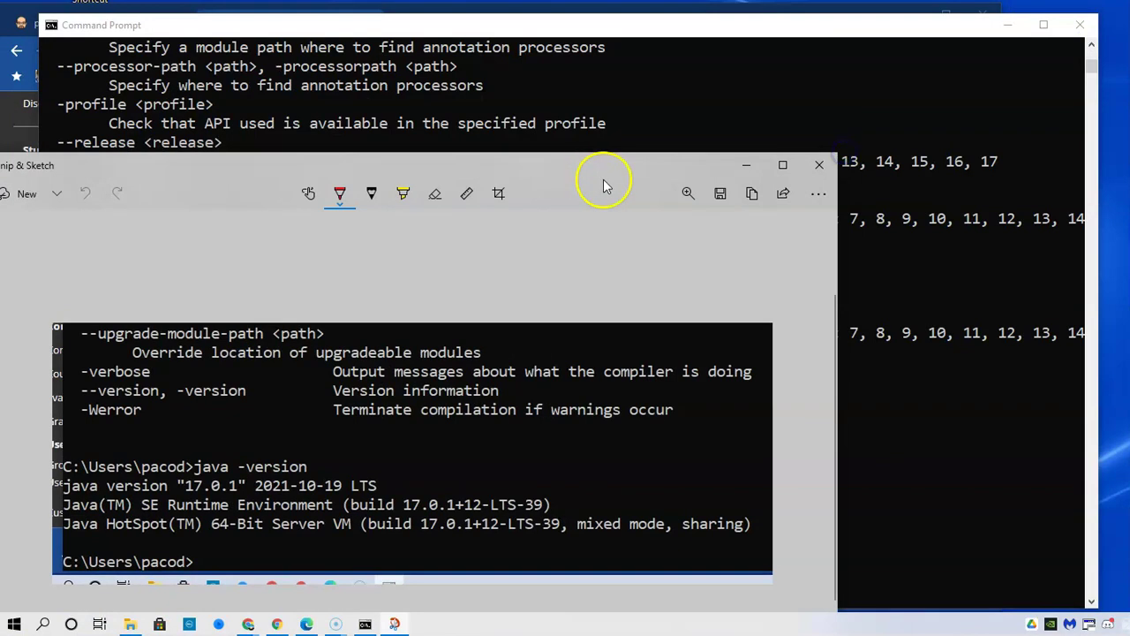
left_click_drag(601, 167, 770, 64)
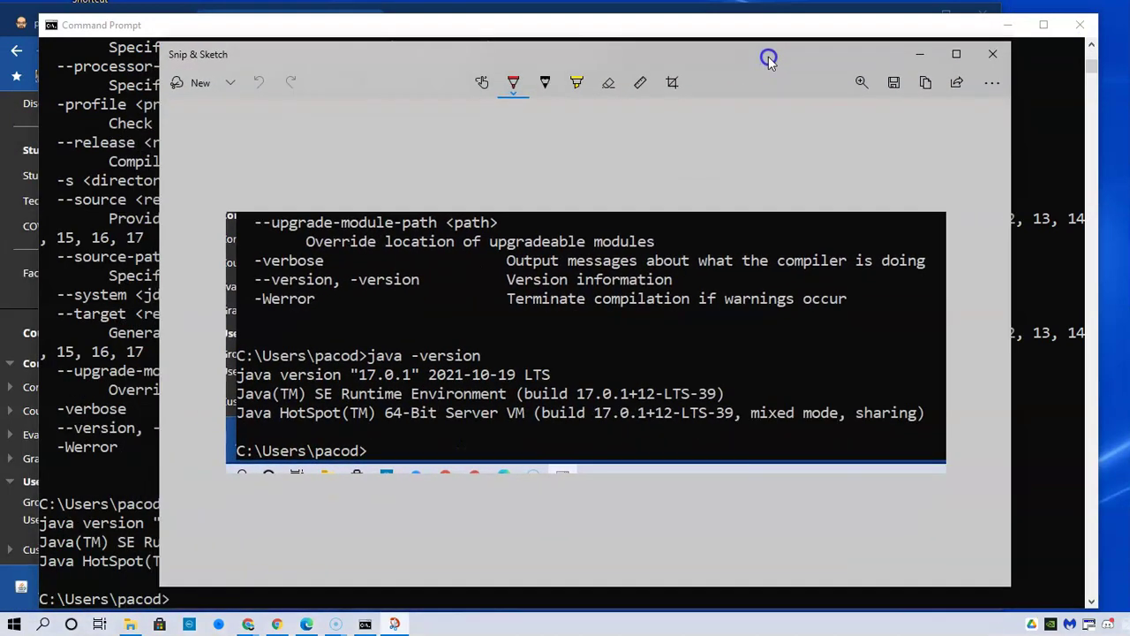
left_click(898, 85)
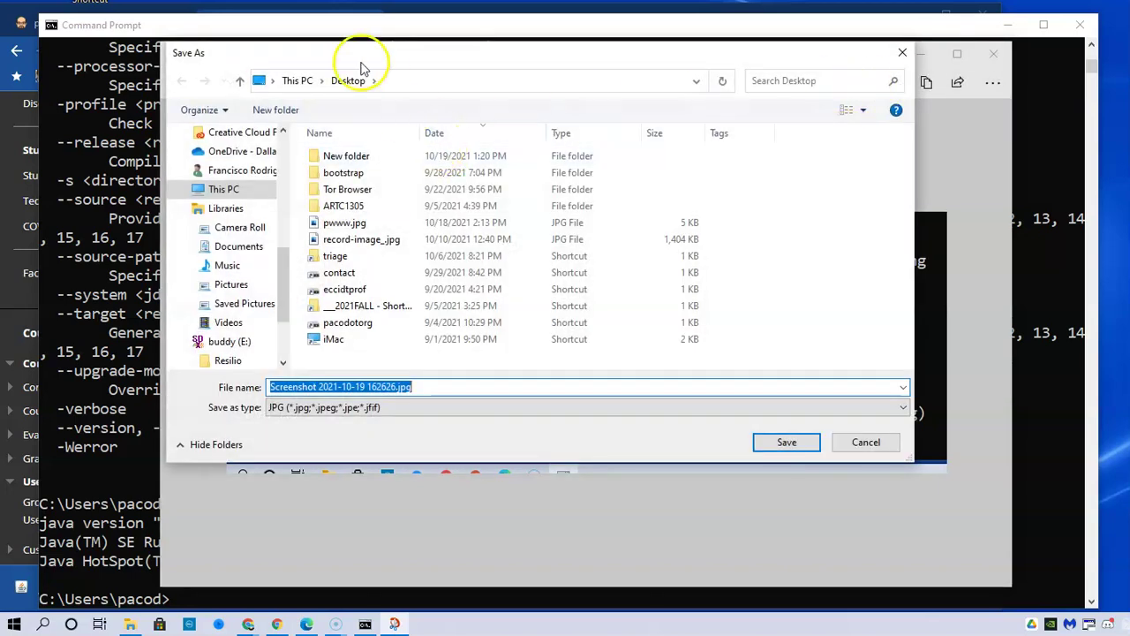
left_click(457, 386)
double_click(457, 387)
key("ctrl+a")
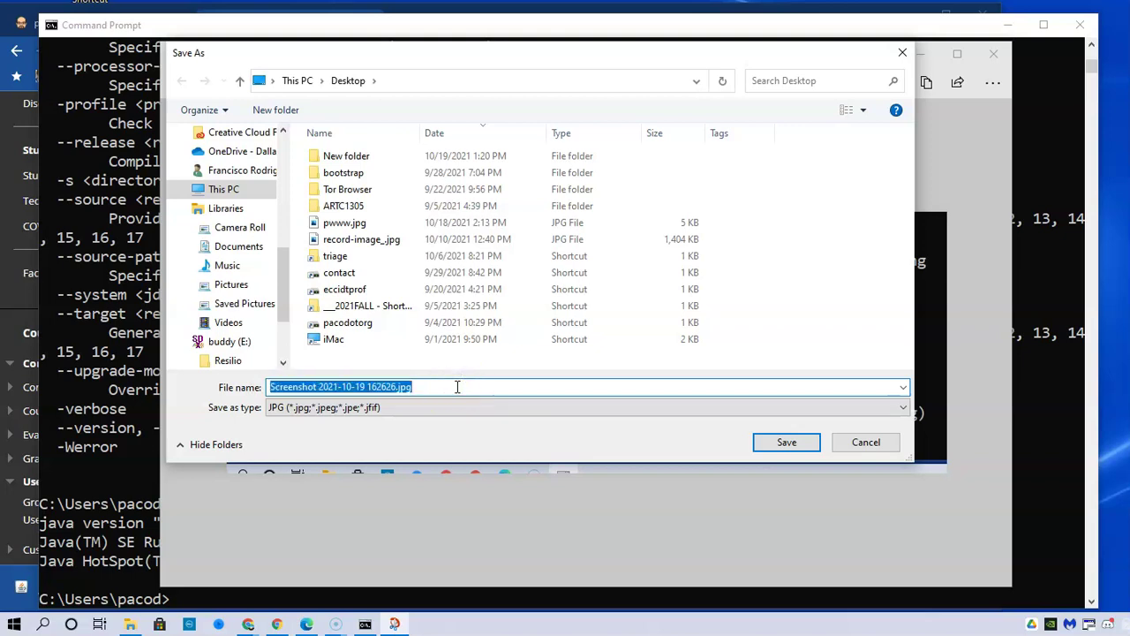
type("myJava")
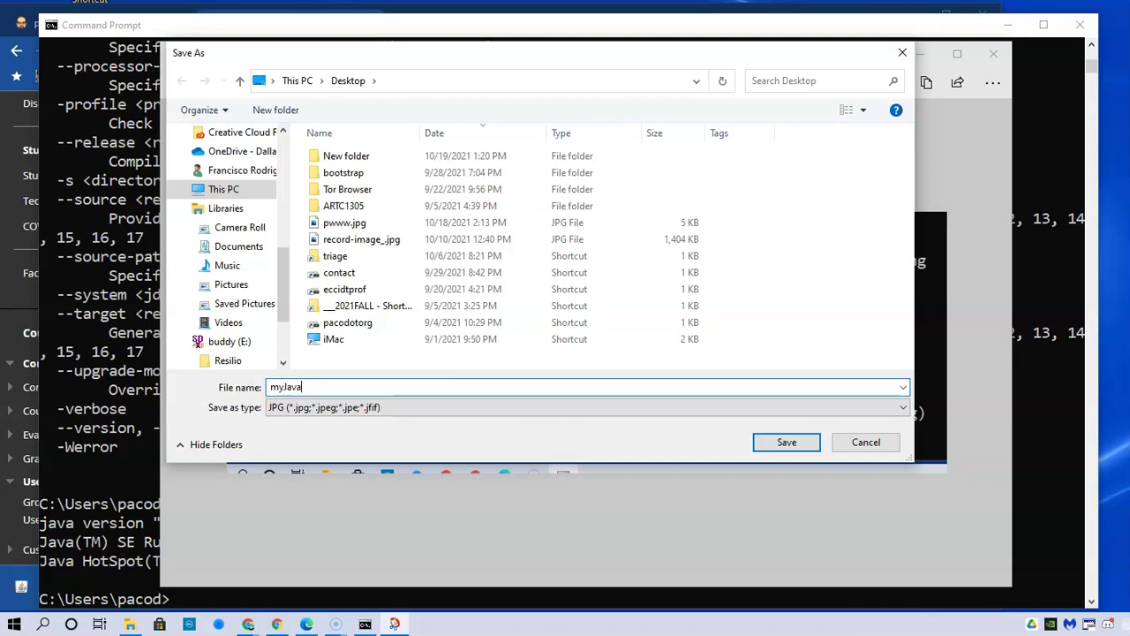
key("Return")
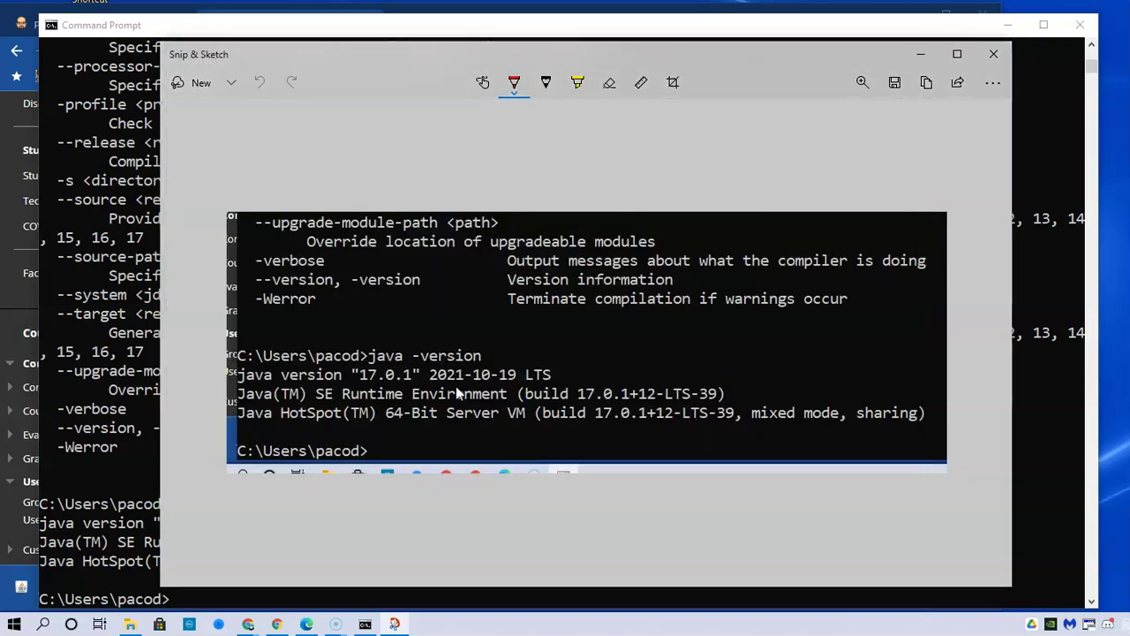
Step: Close Snip & Sketch and rerun java in the console to list its usage options
left_click(1007, 49)
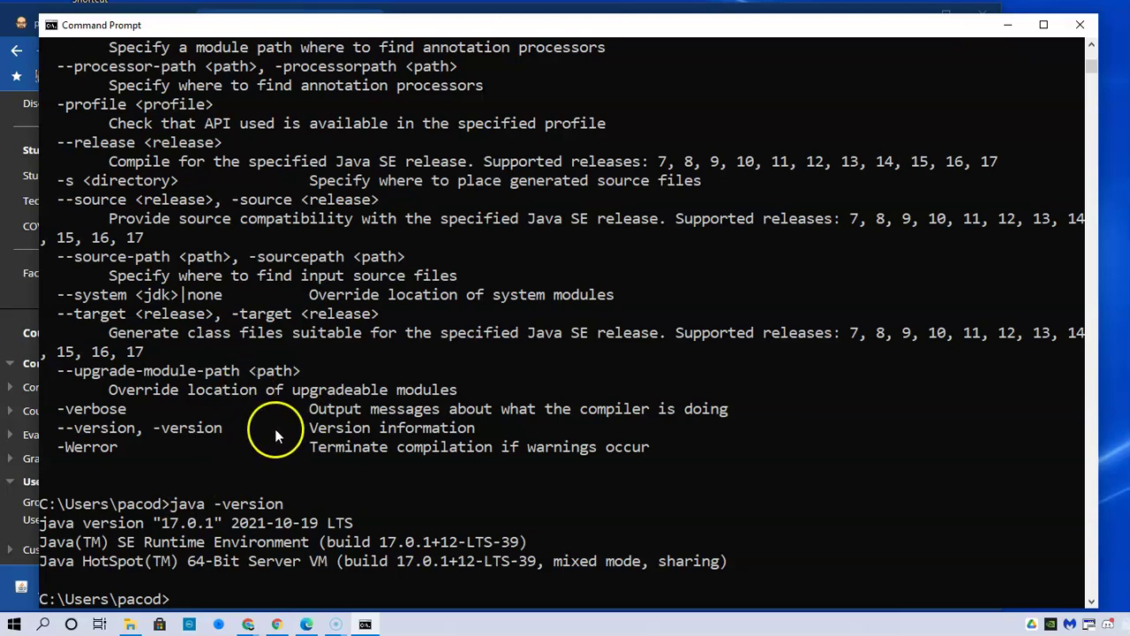
scroll(274, 431, "down", 2)
scroll(275, 431, "up", 3)
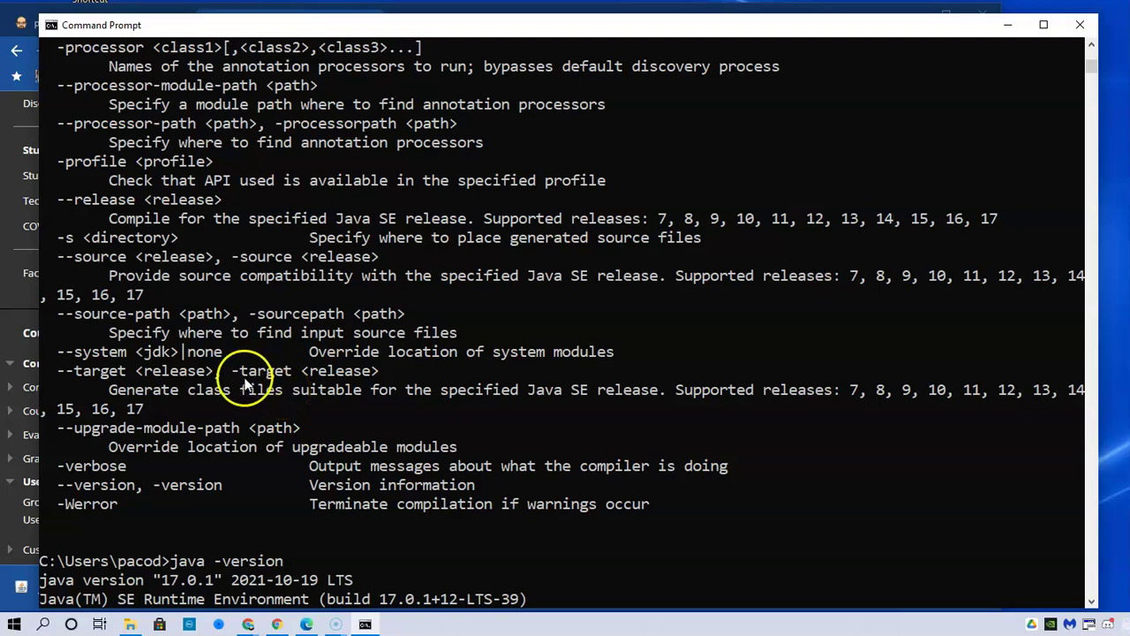
scroll(645, 524, "down", 3)
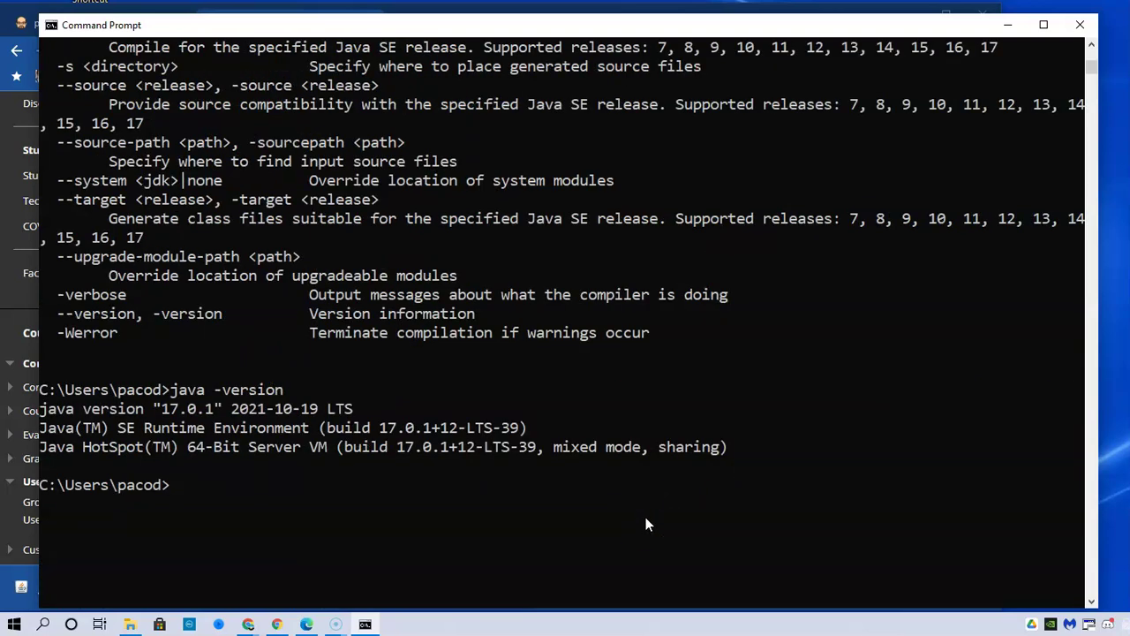
type("java")
key("Return")
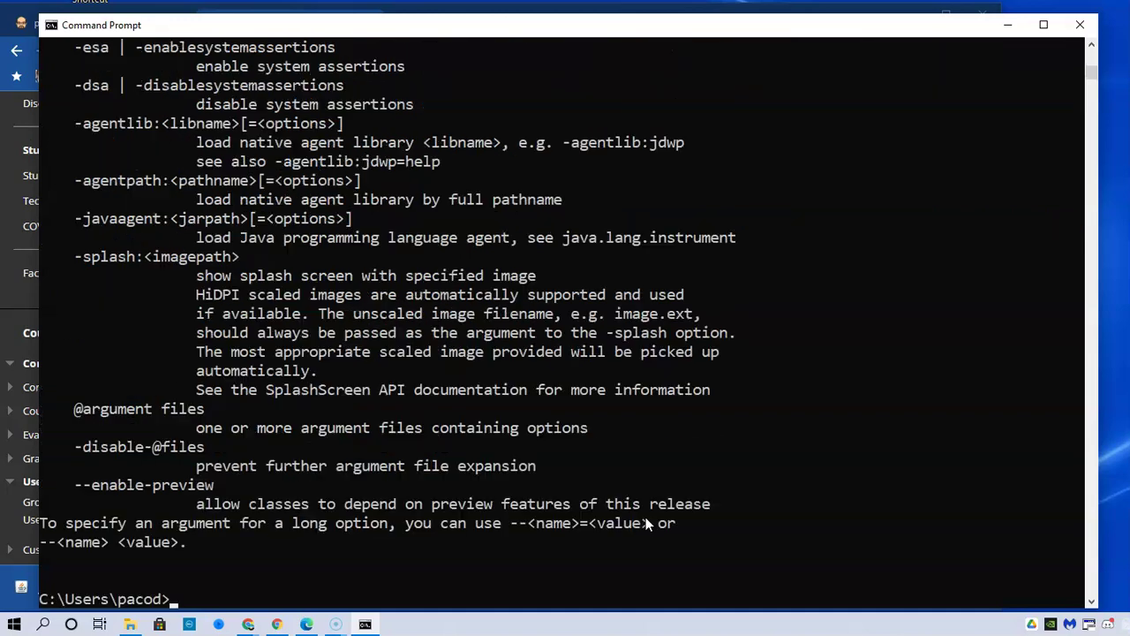